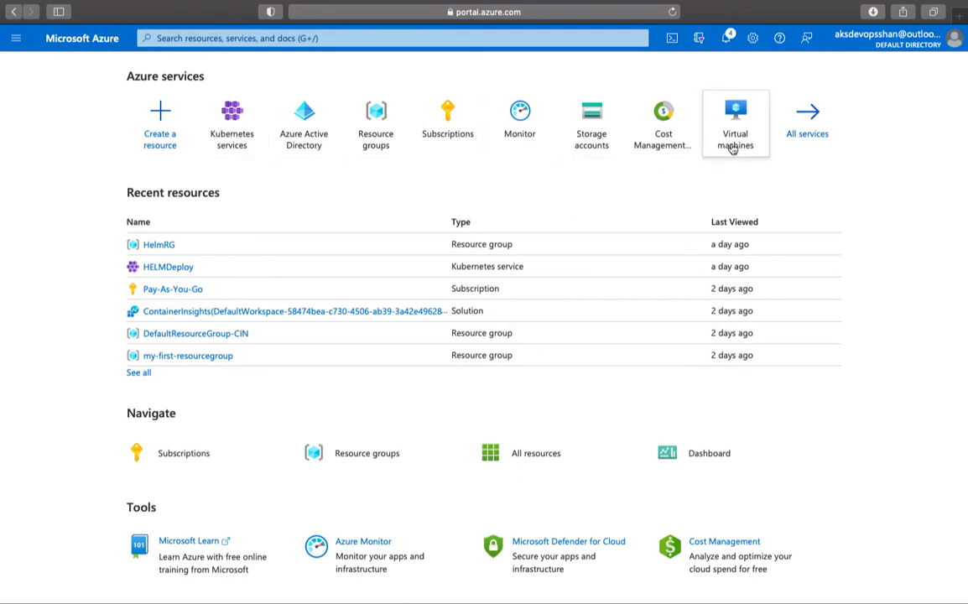
- Search 'storag', go to Storage accounts, and start a new storage account with + Create
{"action": "mouse_move", "coordinate": [733, 148]}
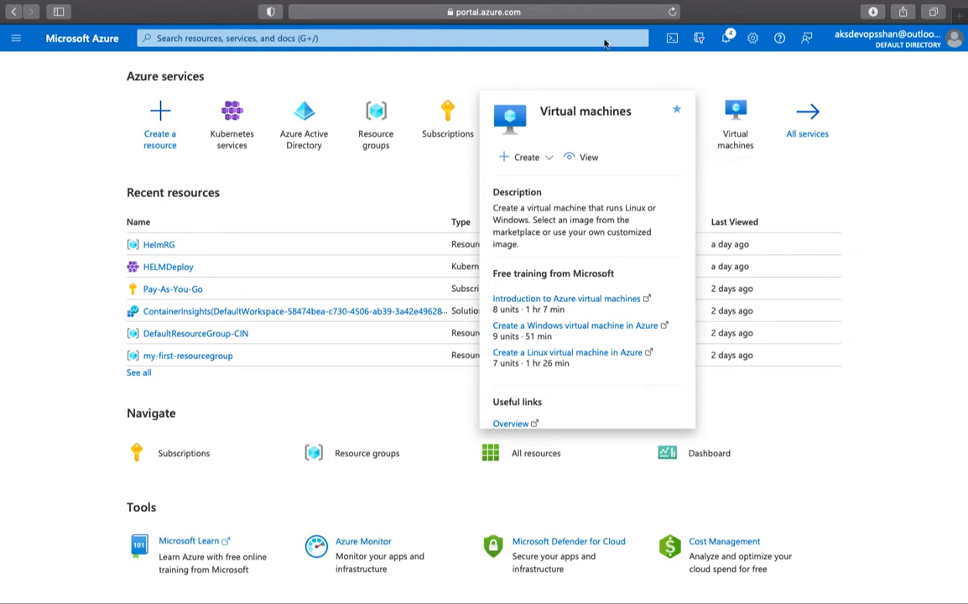
{"action": "left_click", "coordinate": [451, 38]}
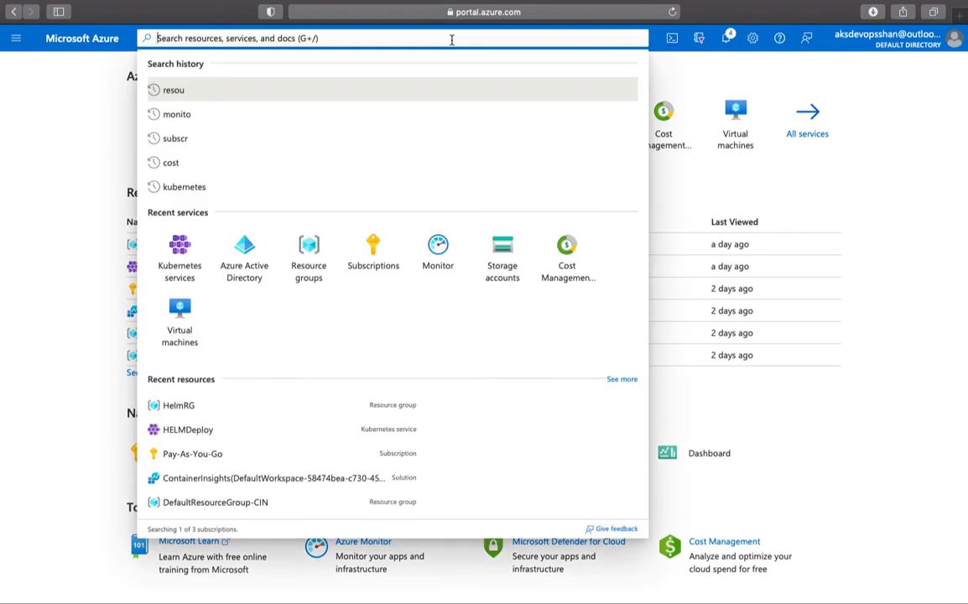
{"action": "type", "text": "storag"}
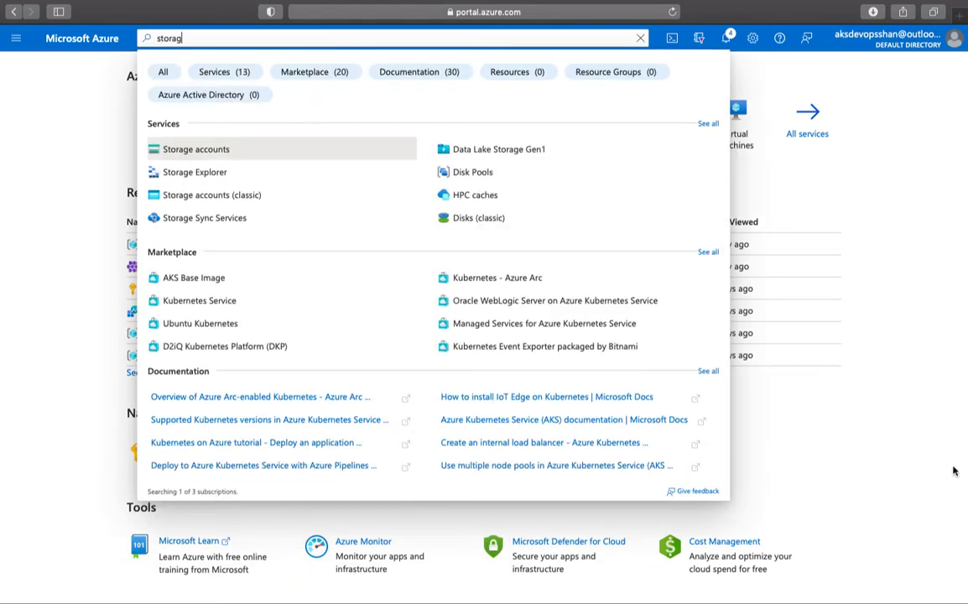
{"action": "left_click", "coordinate": [831, 252]}
{"action": "left_click", "coordinate": [593, 136]}
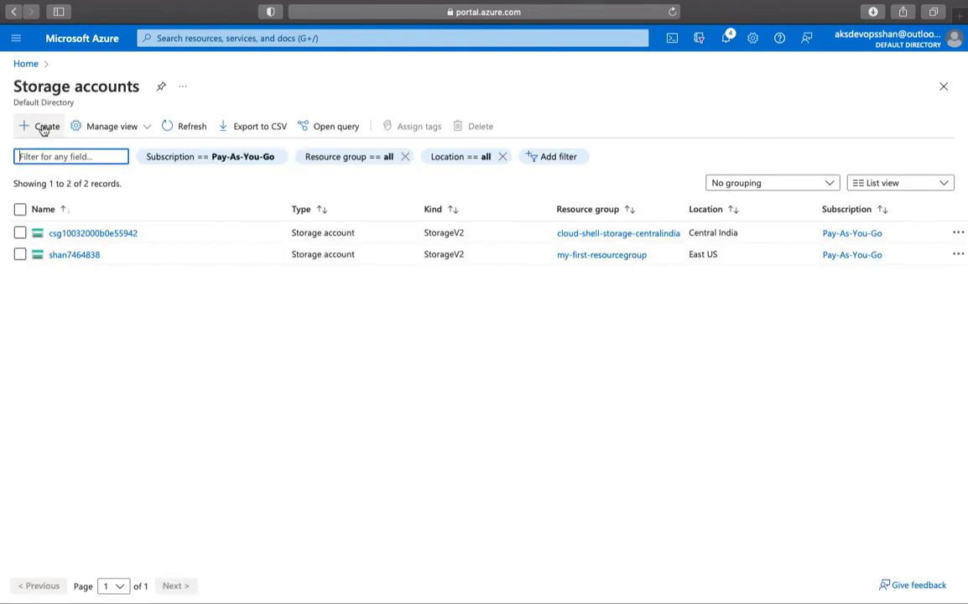
{"action": "left_click", "coordinate": [45, 127]}
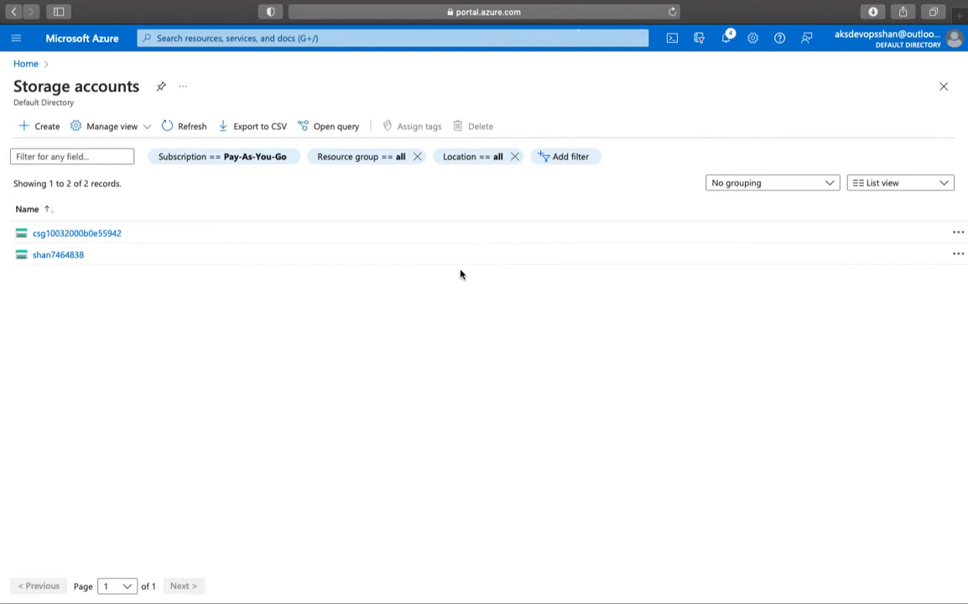
{"action": "left_click", "coordinate": [47, 130]}
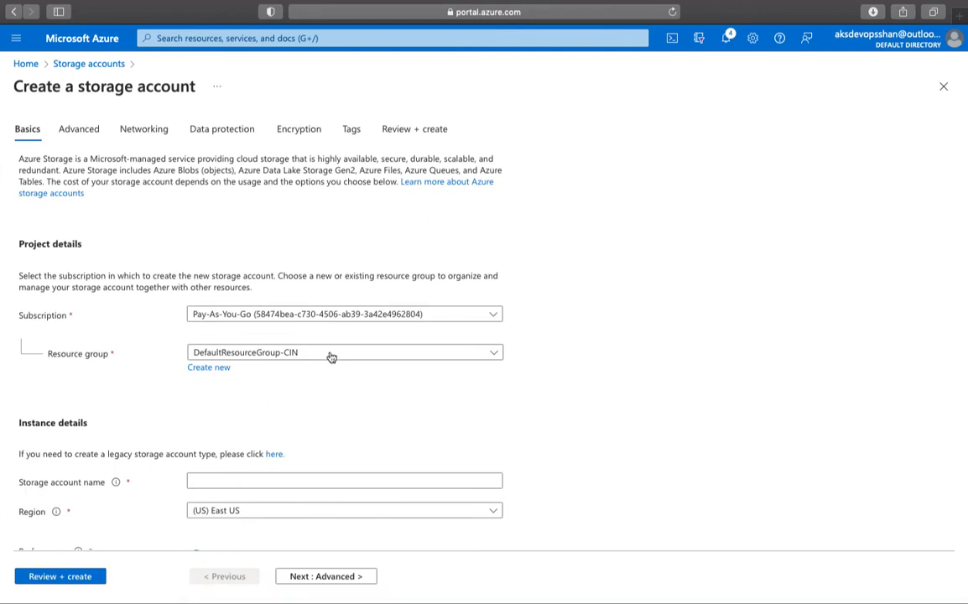
- Choose resource group my-first-resourcegroup, name the account strgac7896, and run Review + create
{"action": "left_click", "coordinate": [331, 356]}
{"action": "left_click", "coordinate": [296, 464]}
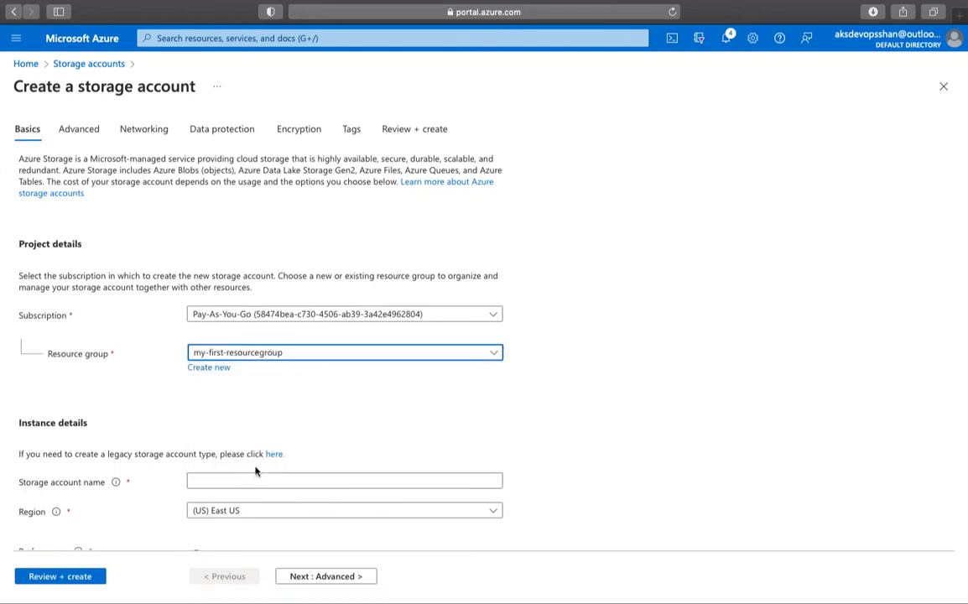
{"action": "scroll", "coordinate": [256, 474], "scroll_direction": "down", "scroll_amount": 3}
{"action": "left_click", "coordinate": [255, 365]}
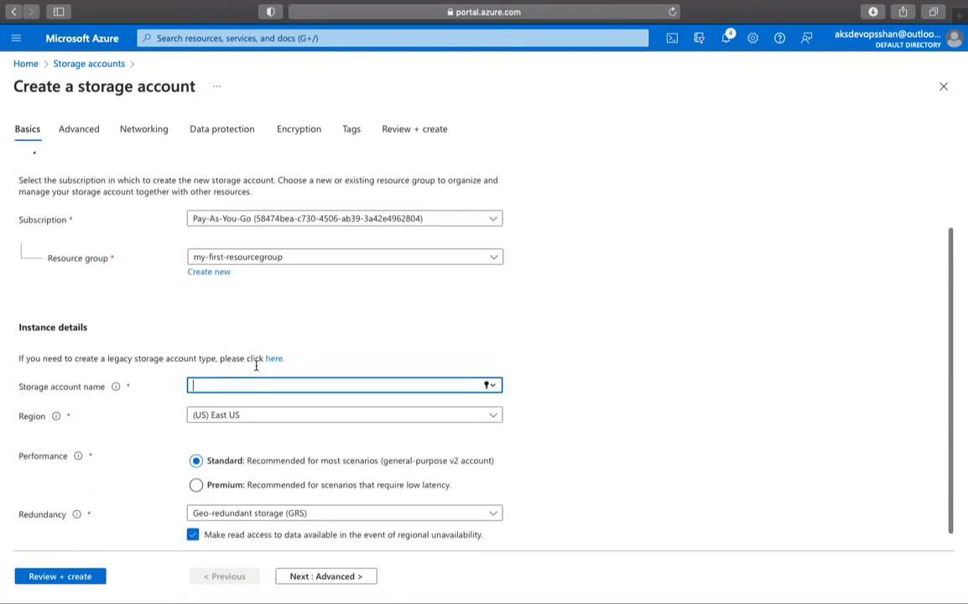
{"action": "type", "text": "strga"}
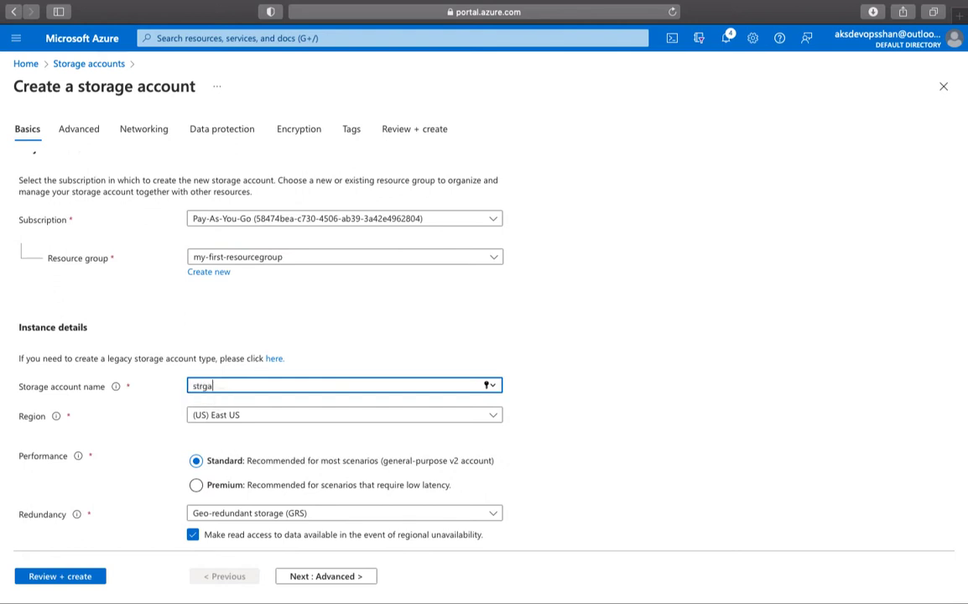
{"action": "type", "text": "c7896"}
{"action": "key", "text": "Tab"}
{"action": "scroll", "coordinate": [281, 390], "scroll_direction": "down", "scroll_amount": 1}
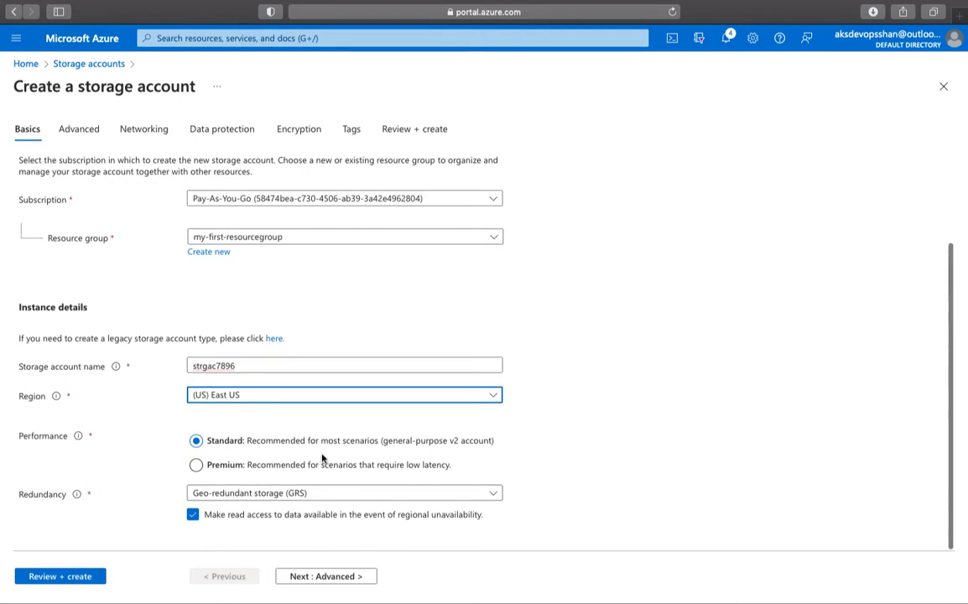
{"action": "left_click", "coordinate": [84, 577]}
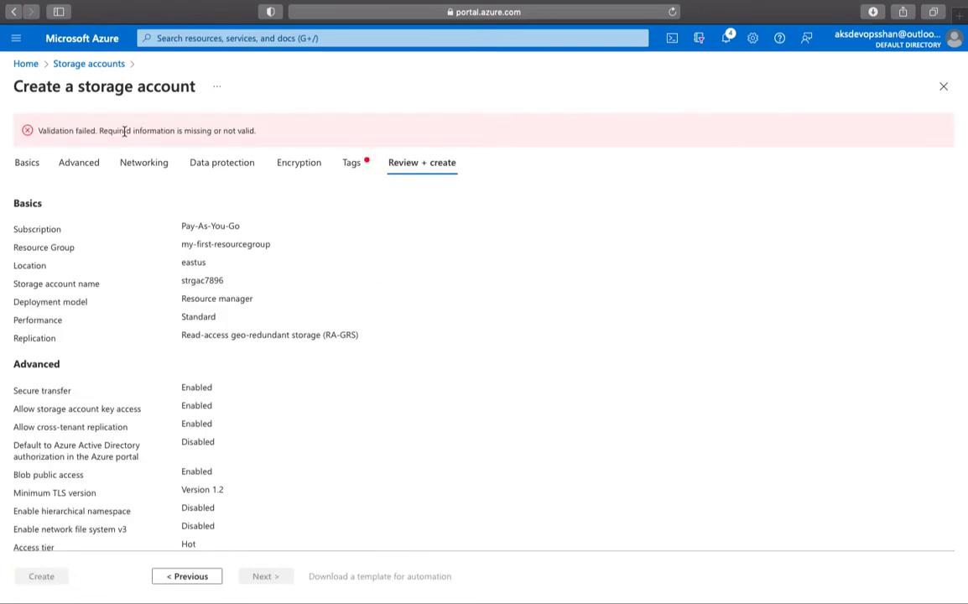
- Highlight the failed-validation message and go to the Tags tab to see the policy error
{"action": "double_click", "coordinate": [88, 131]}
{"action": "left_click_drag", "start_coordinate": [118, 131], "coordinate": [238, 130]}
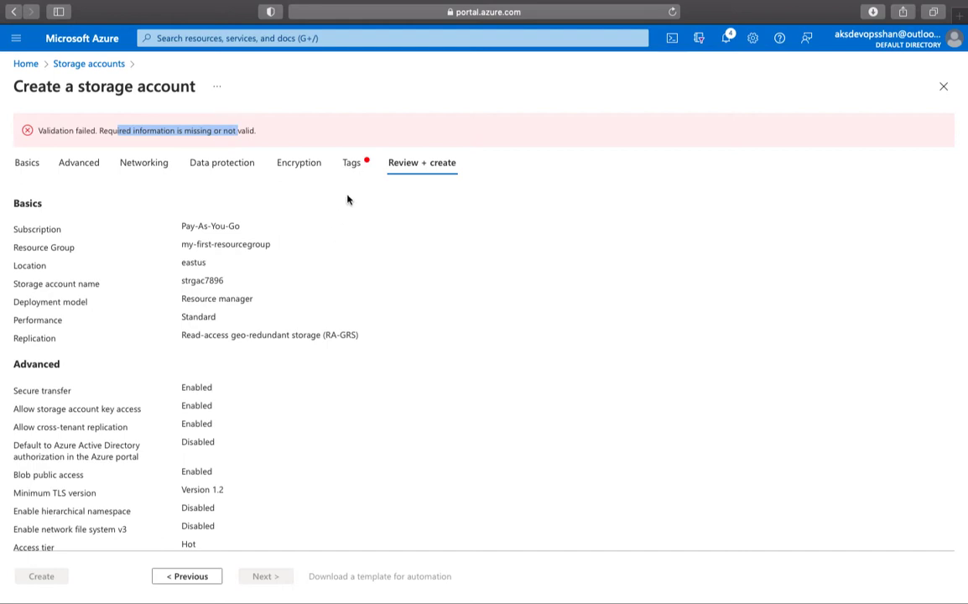
{"action": "left_click", "coordinate": [351, 162]}
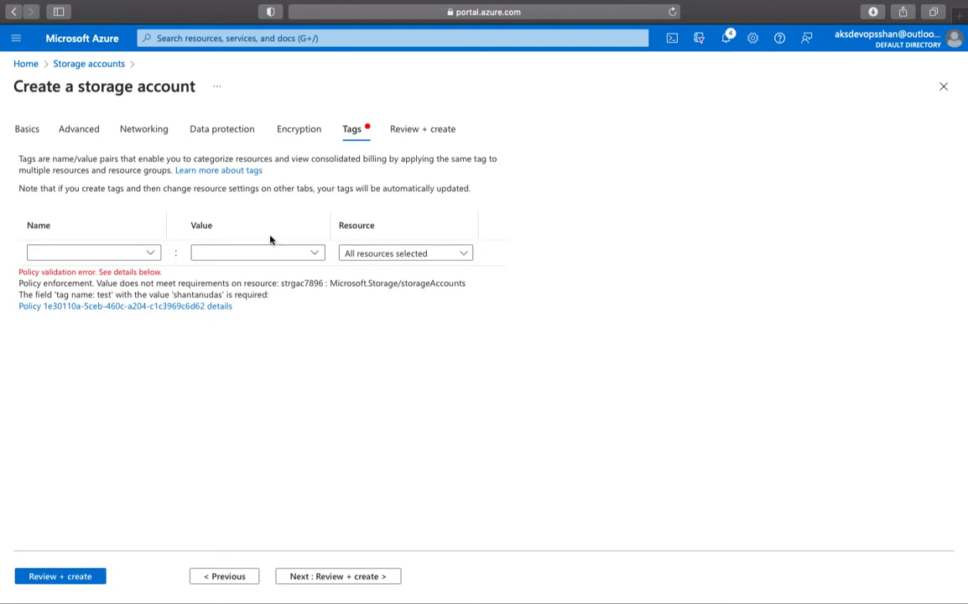
- Add a tag named test, entering a person's name as its value
{"action": "left_click", "coordinate": [135, 255]}
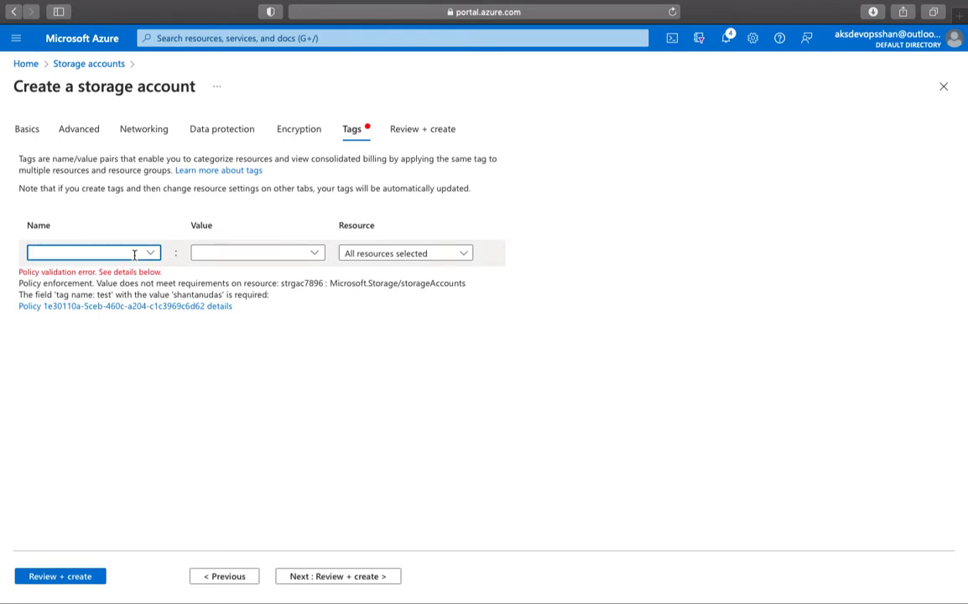
{"action": "type", "text": "test"}
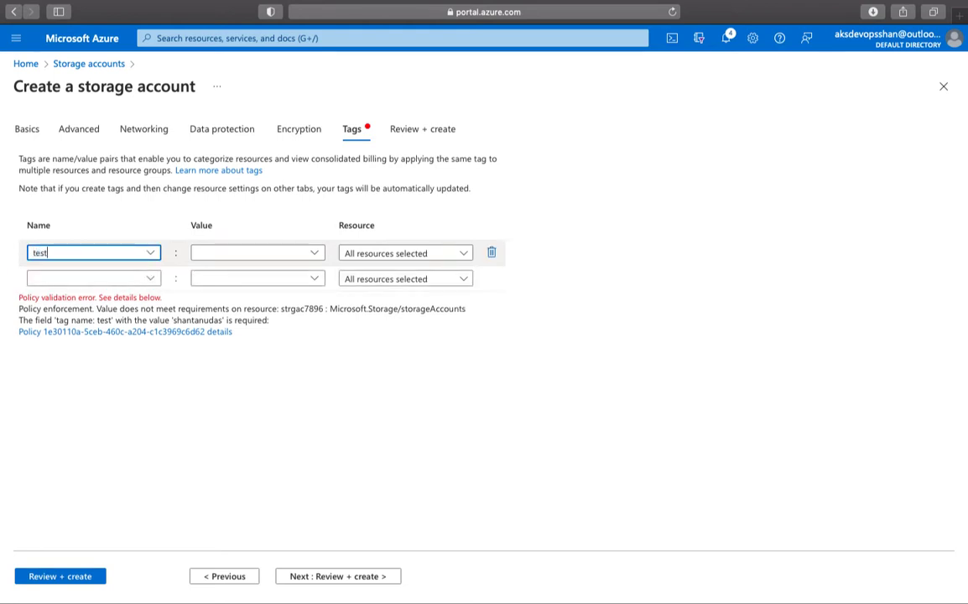
{"action": "key", "text": "Tab"}
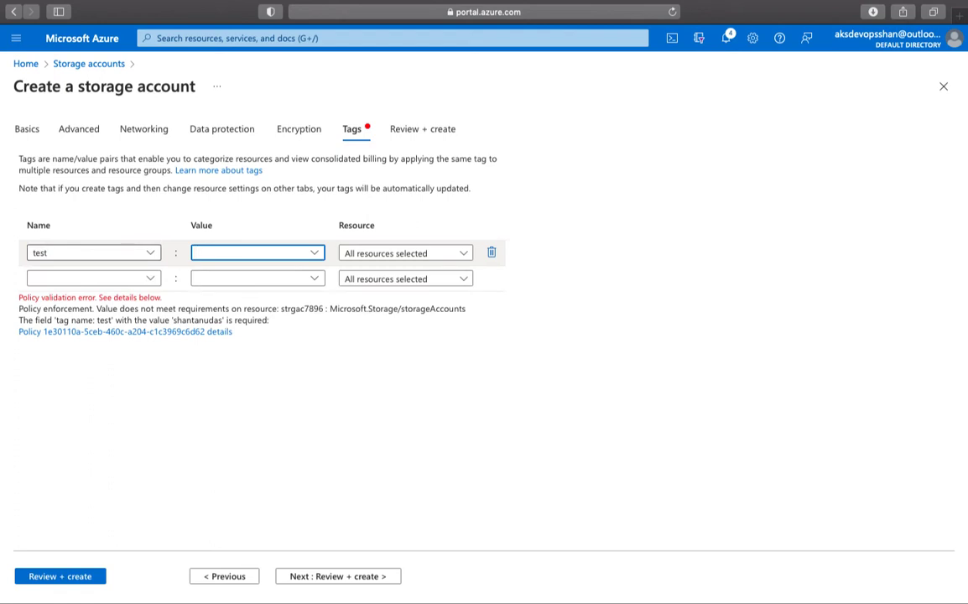
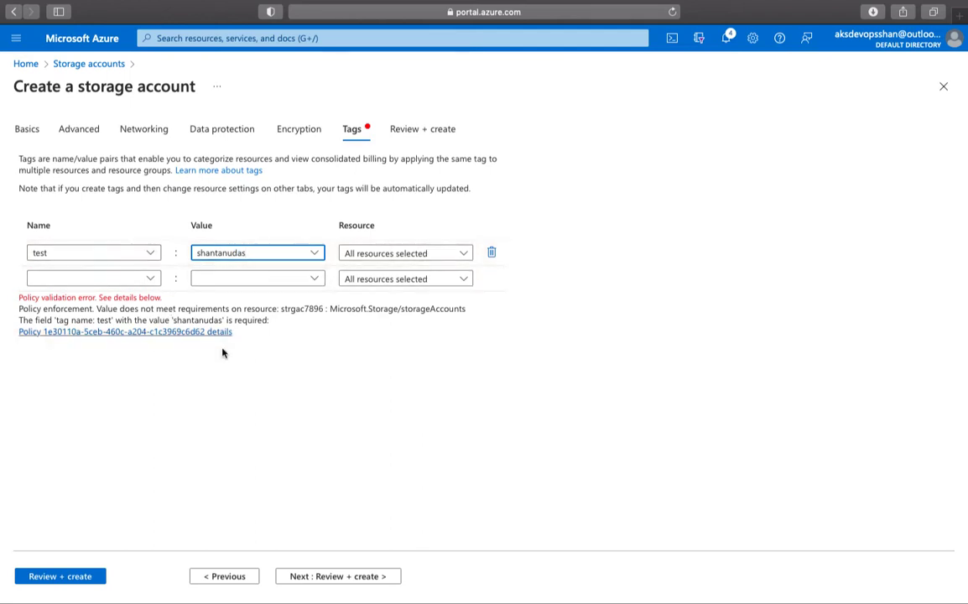
- Add env: prod and team: infra tags, delete them again, and re-run Review + create
{"action": "left_click", "coordinate": [90, 280]}
{"action": "type", "text": "env"}
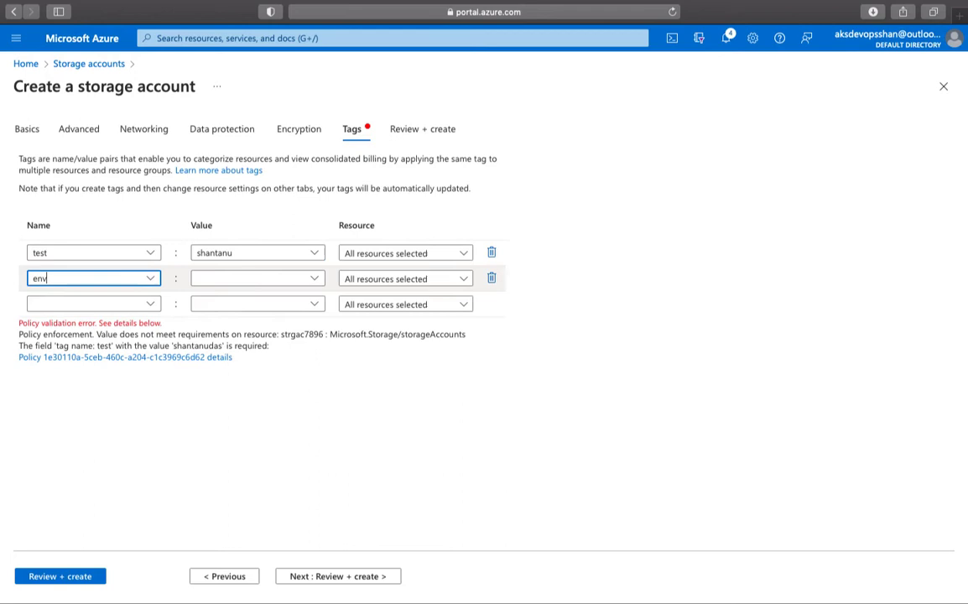
{"action": "left_click", "coordinate": [248, 278]}
{"action": "type", "text": "prod"}
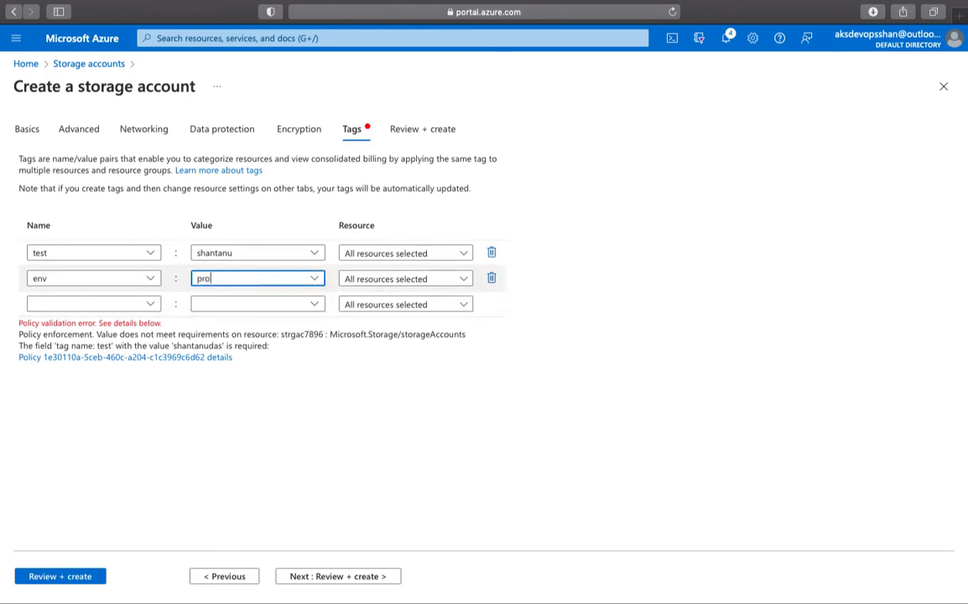
{"action": "left_click", "coordinate": [102, 303]}
{"action": "type", "text": "team"}
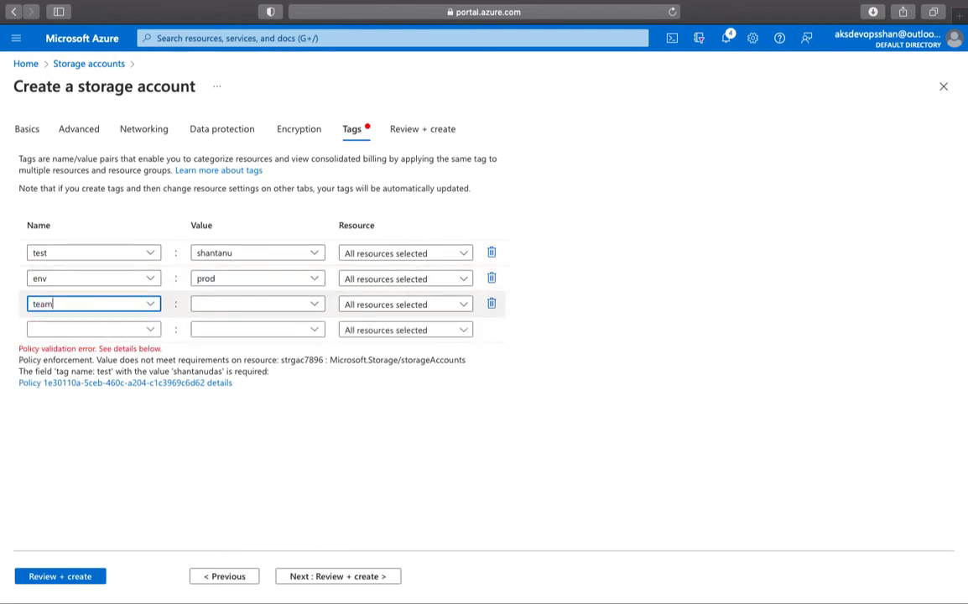
{"action": "key", "text": "Tab"}
{"action": "type", "text": "infra"}
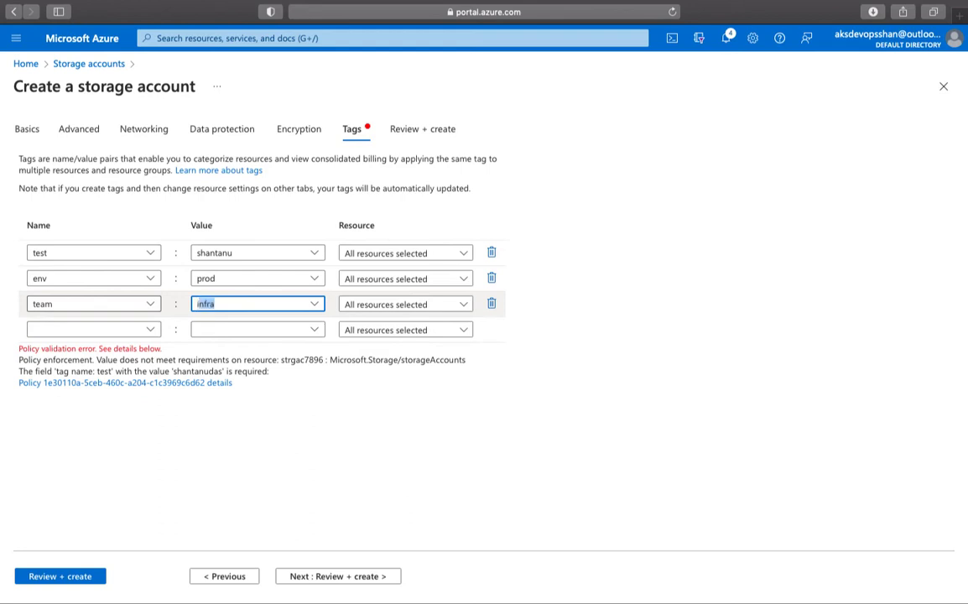
{"action": "left_click", "coordinate": [492, 304]}
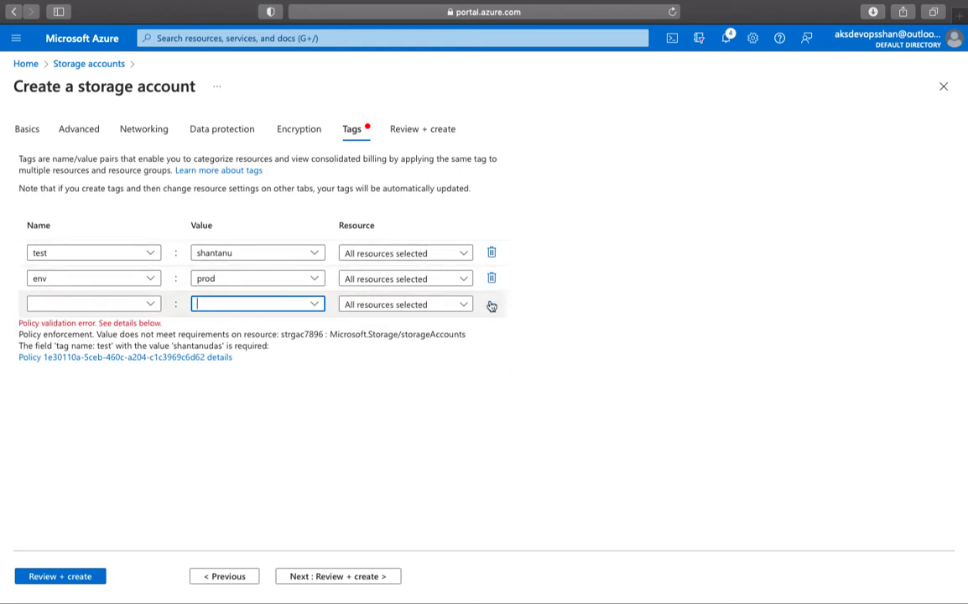
{"action": "left_click", "coordinate": [491, 278]}
{"action": "left_click", "coordinate": [69, 576]}
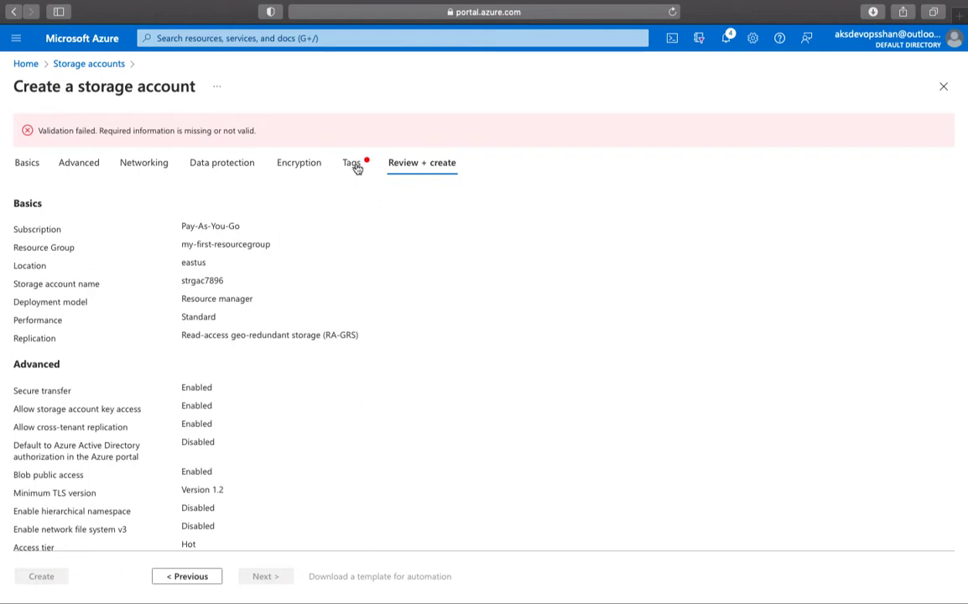
- Finish the test tag's value with 'das', pass validation, and deploy the strgac7896 storage account
{"action": "left_click", "coordinate": [353, 165]}
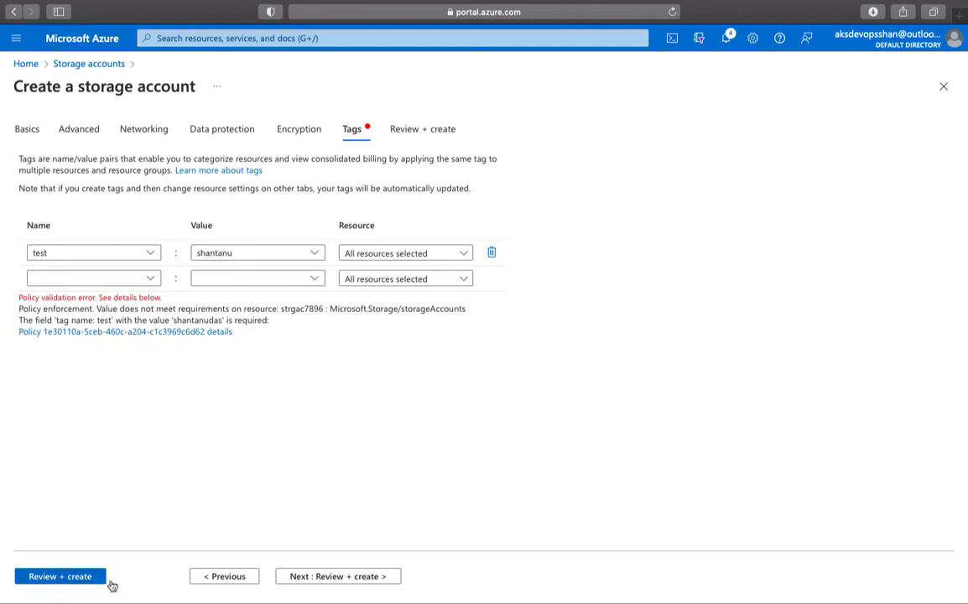
{"action": "left_click", "coordinate": [350, 578]}
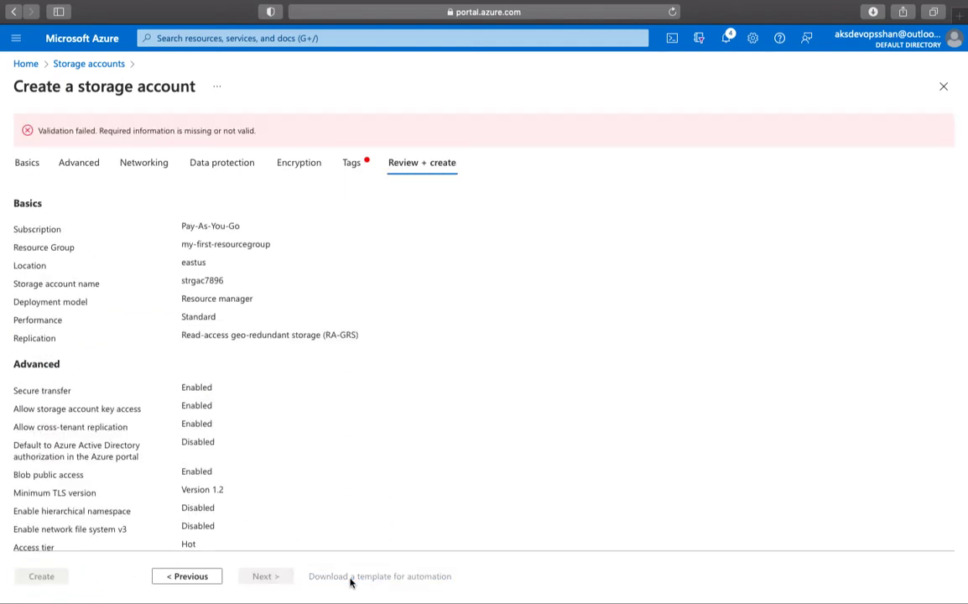
{"action": "left_click", "coordinate": [351, 167]}
{"action": "left_click", "coordinate": [263, 250]}
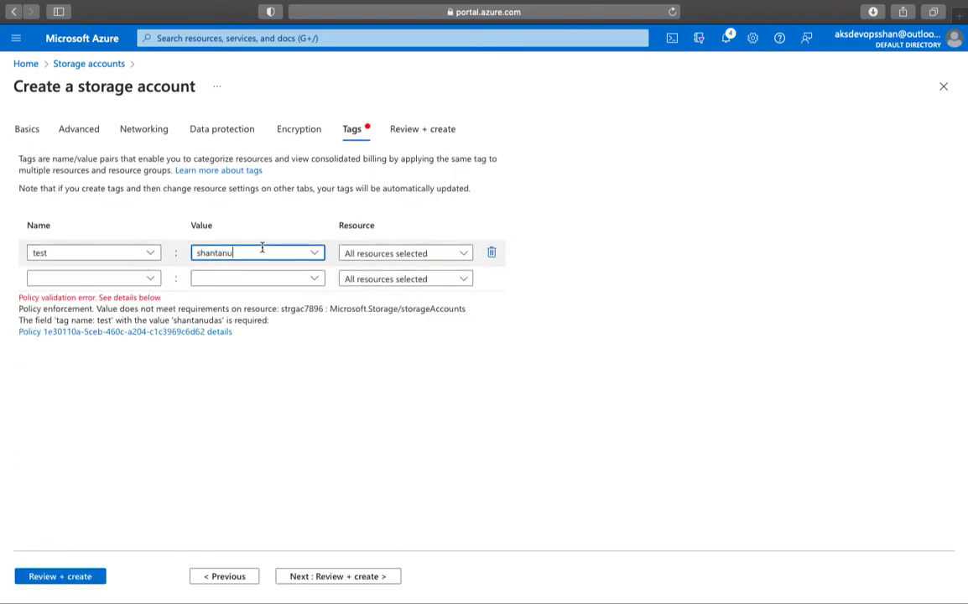
{"action": "type", "text": "das"}
{"action": "left_click", "coordinate": [378, 405]}
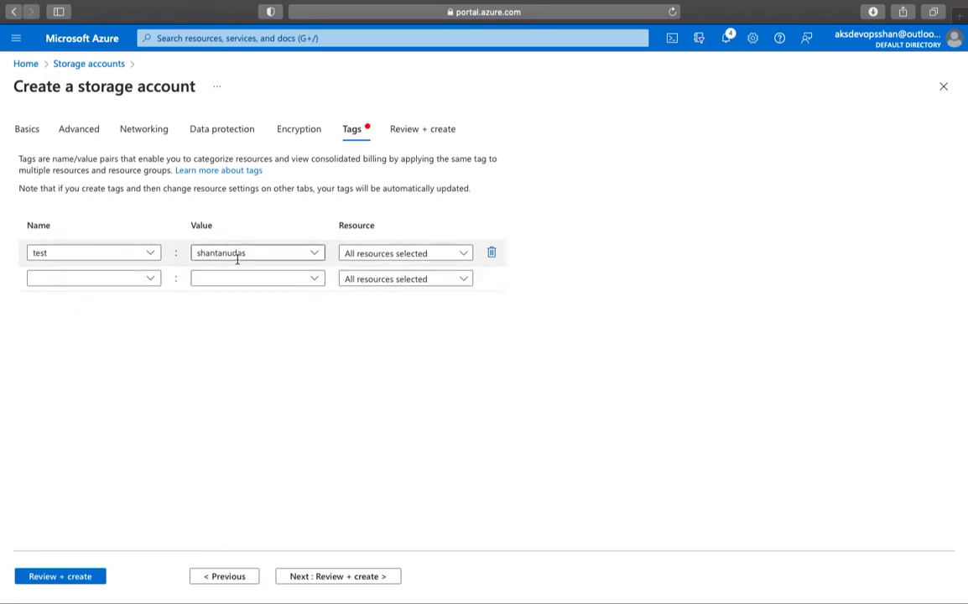
{"action": "left_click", "coordinate": [60, 576]}
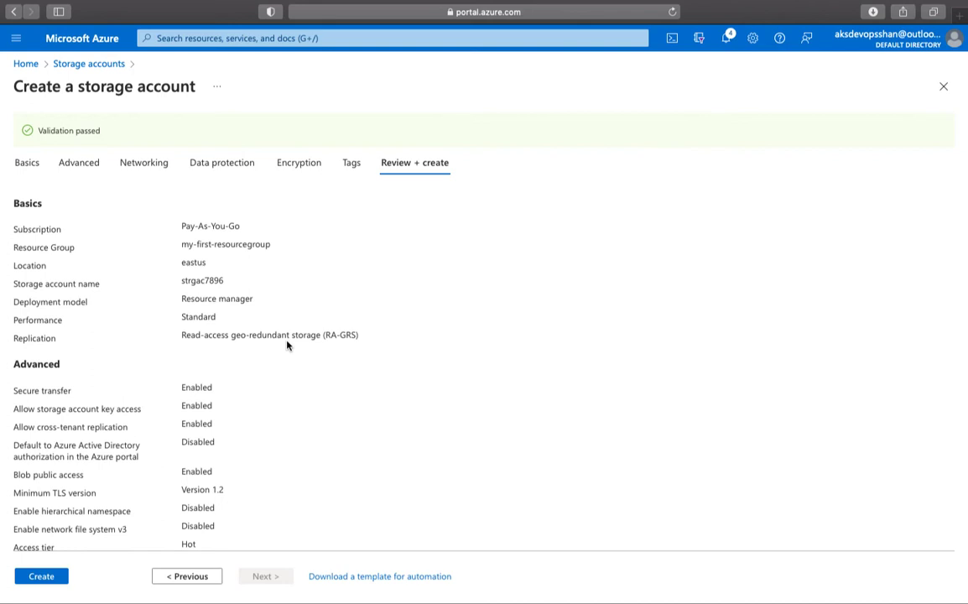
{"action": "left_click", "coordinate": [52, 577]}
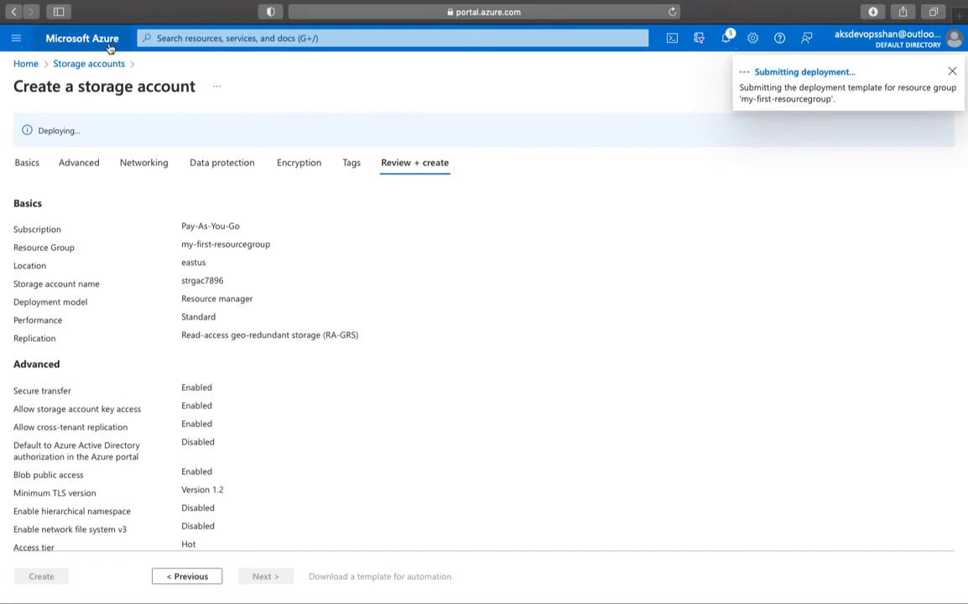
- Search 'policy' and open the Azure Policy overview for Pay-As-You-Go
{"action": "left_click", "coordinate": [173, 37]}
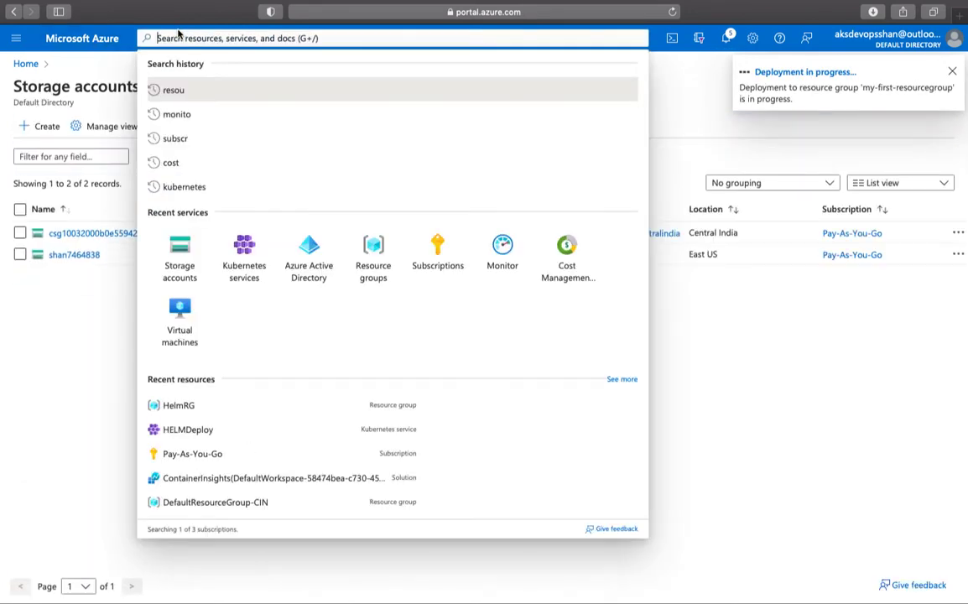
{"action": "type", "text": "policy"}
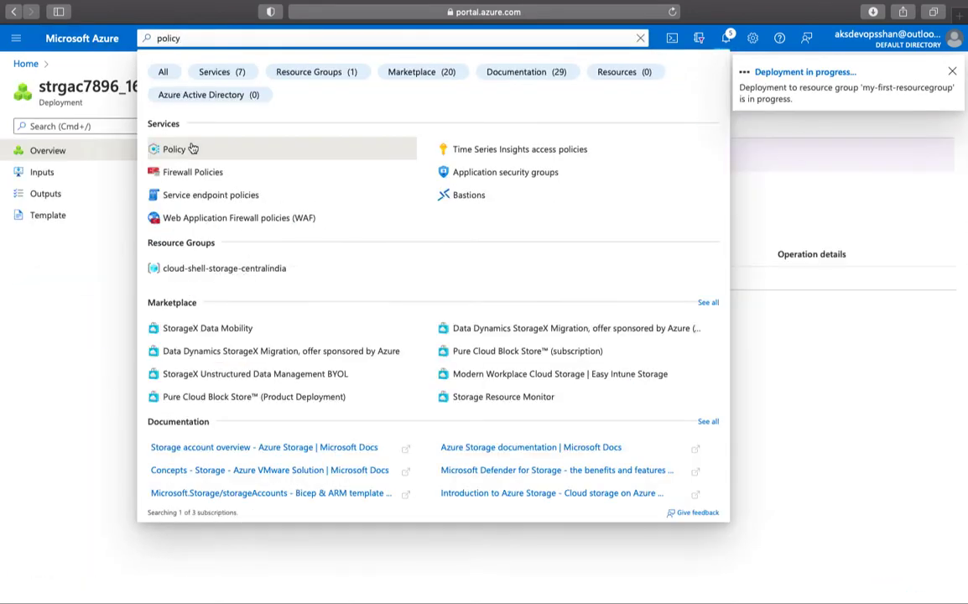
{"action": "left_click", "coordinate": [195, 148]}
{"action": "left_click", "coordinate": [225, 38]}
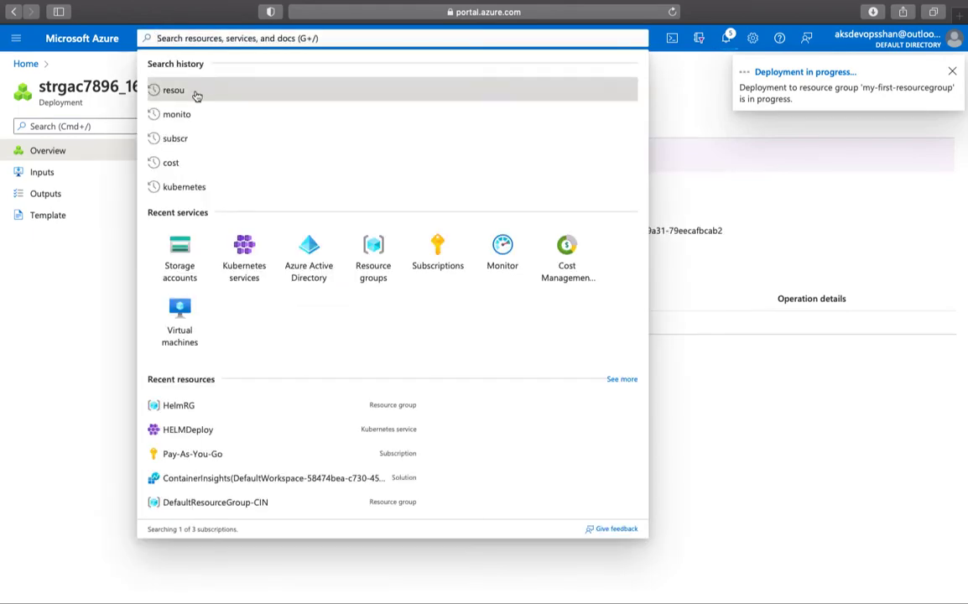
{"action": "type", "text": "policy"}
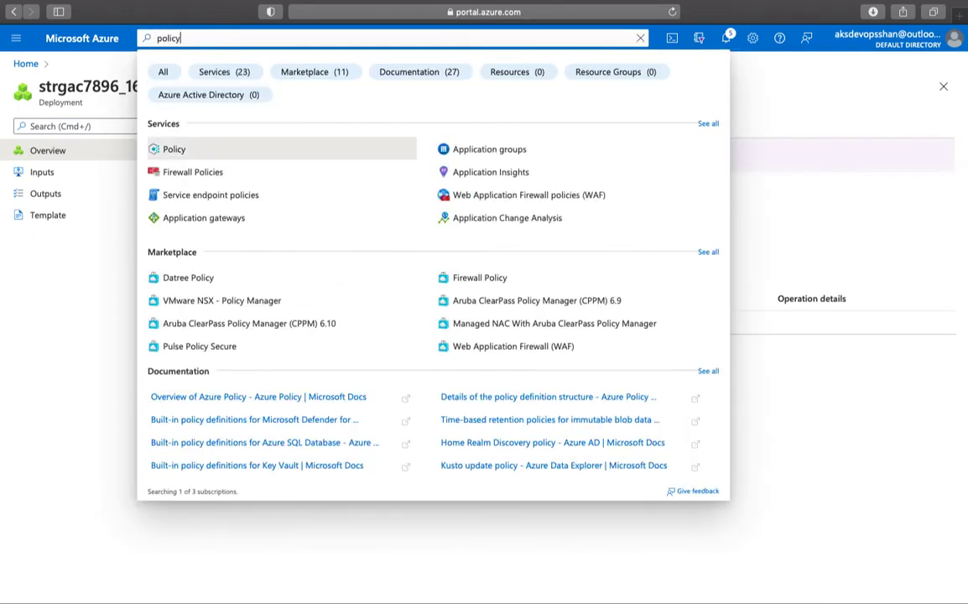
{"action": "left_click", "coordinate": [213, 156]}
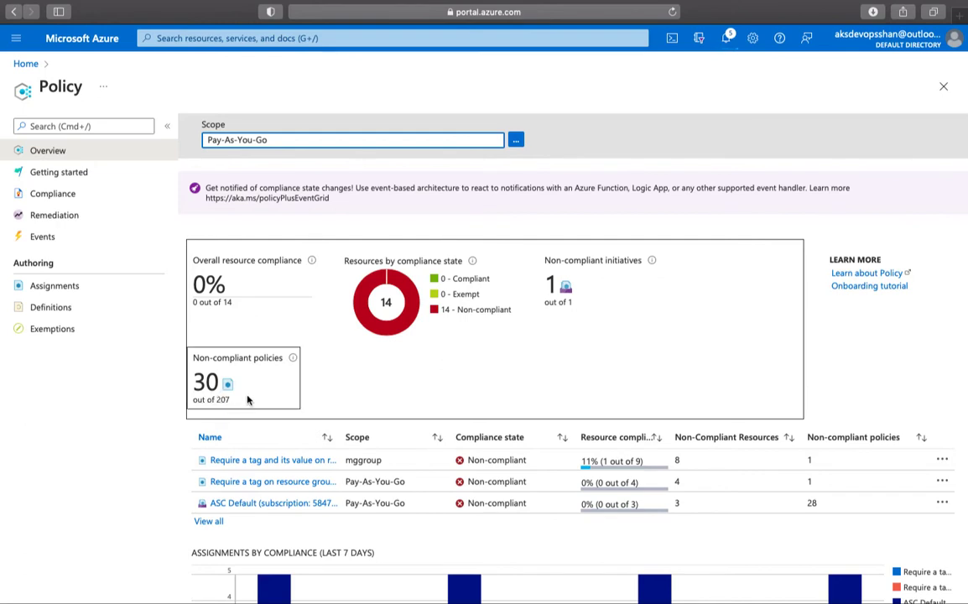
- Show all assignments on the Compliance page and widen the Name column to read full names
{"action": "scroll", "coordinate": [302, 461], "scroll_direction": "down", "scroll_amount": 1}
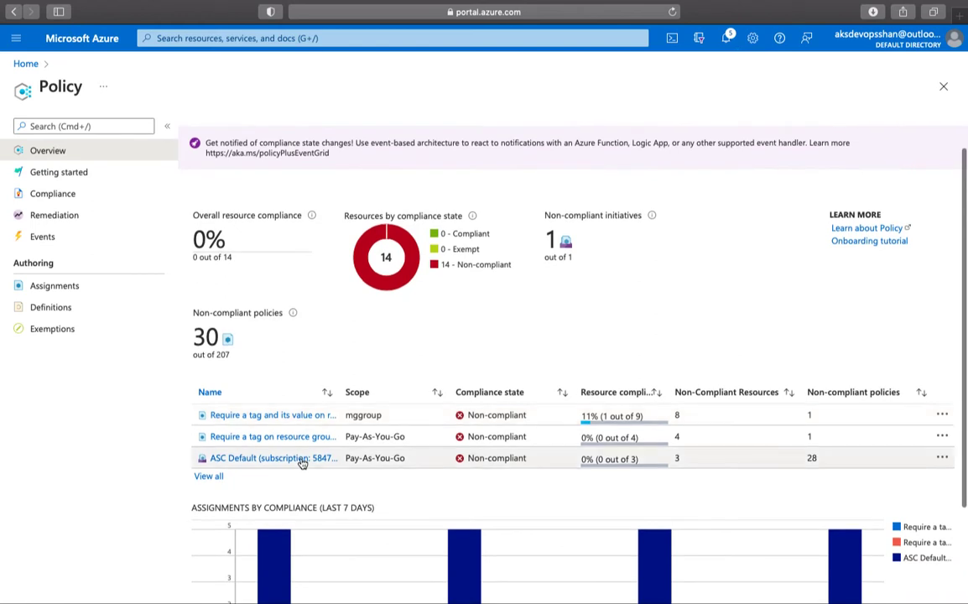
{"action": "left_click", "coordinate": [209, 477]}
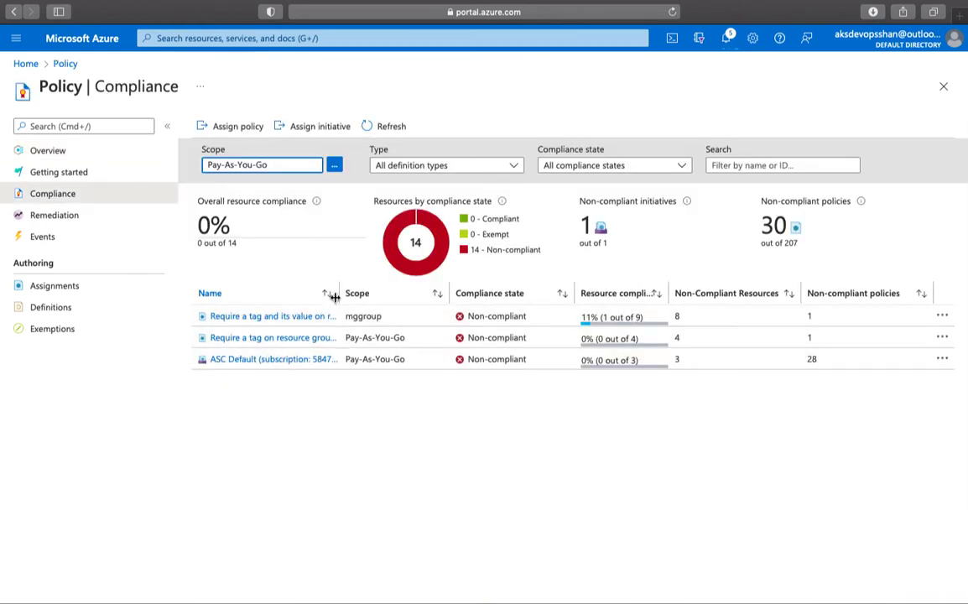
{"action": "left_click_drag", "start_coordinate": [339, 296], "coordinate": [450, 295]}
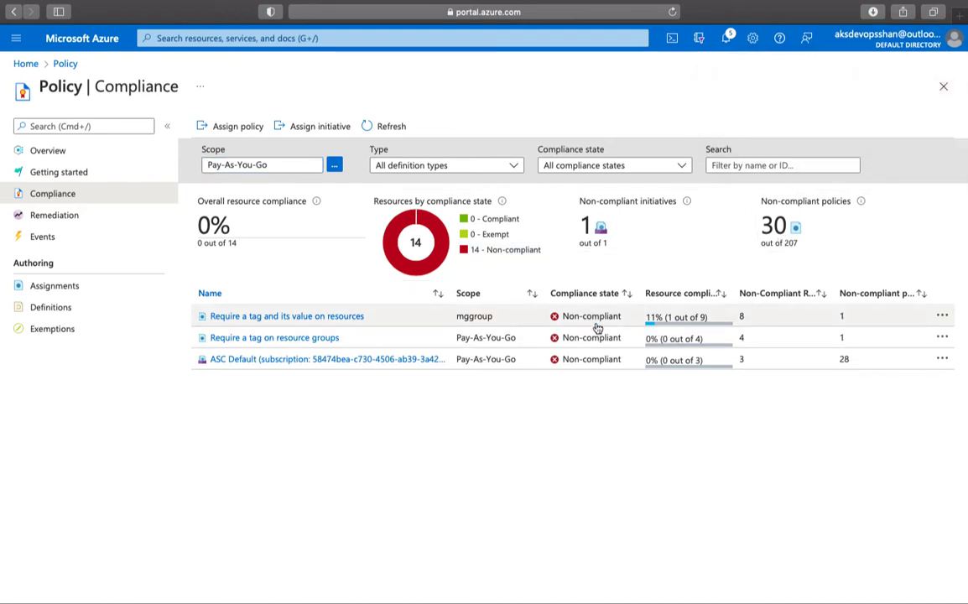
- Open the 'Require a tag and its value on resources' assignment, then its defaultworkspace resource details
{"action": "left_click", "coordinate": [528, 321]}
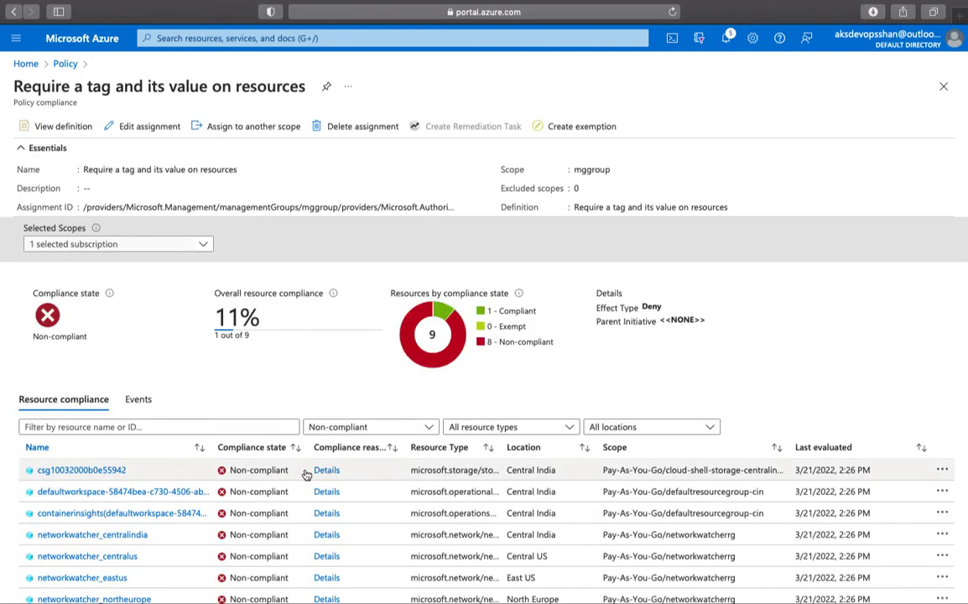
{"action": "scroll", "coordinate": [306, 472], "scroll_direction": "down", "scroll_amount": 3}
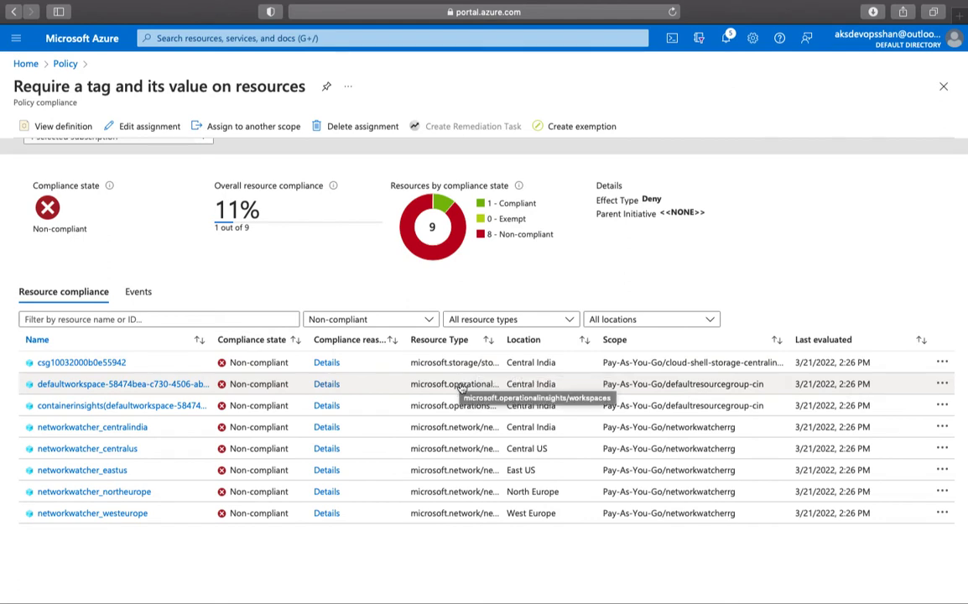
{"action": "left_click", "coordinate": [146, 385]}
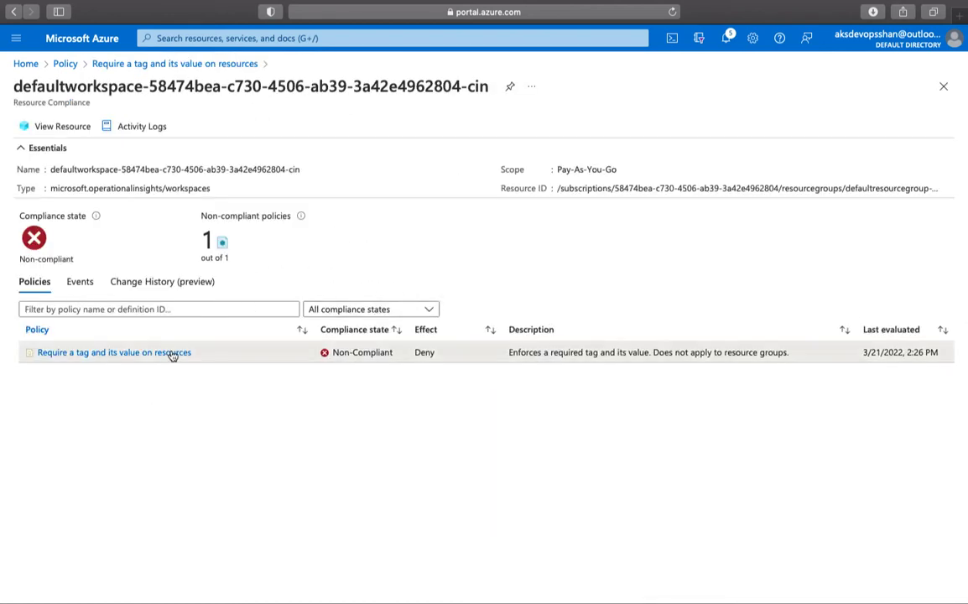
- Open the 'Require a tag and its value on resources' definition and highlight tagName and tagValue in its JSON
{"action": "left_click", "coordinate": [172, 353]}
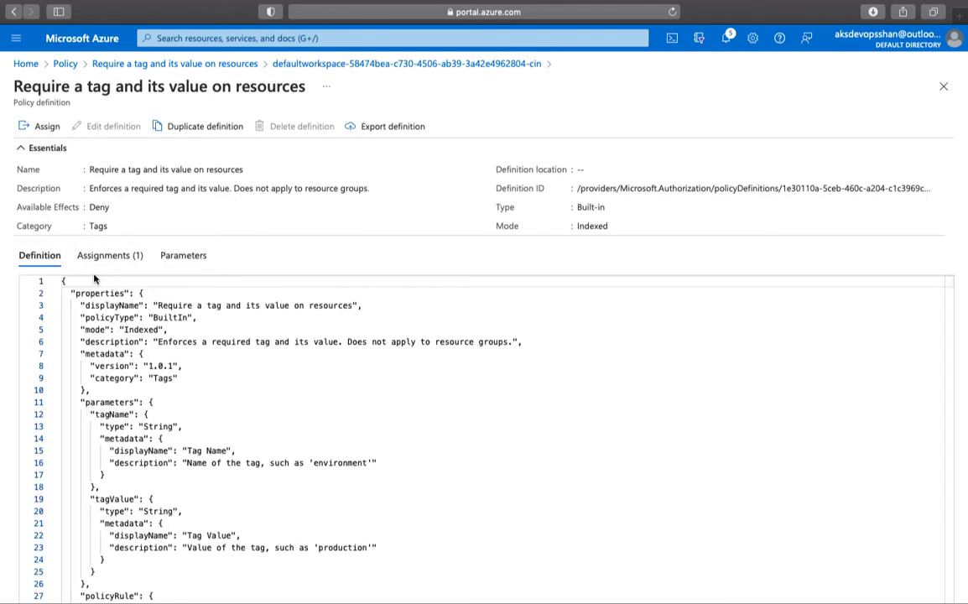
{"action": "left_click", "coordinate": [206, 361]}
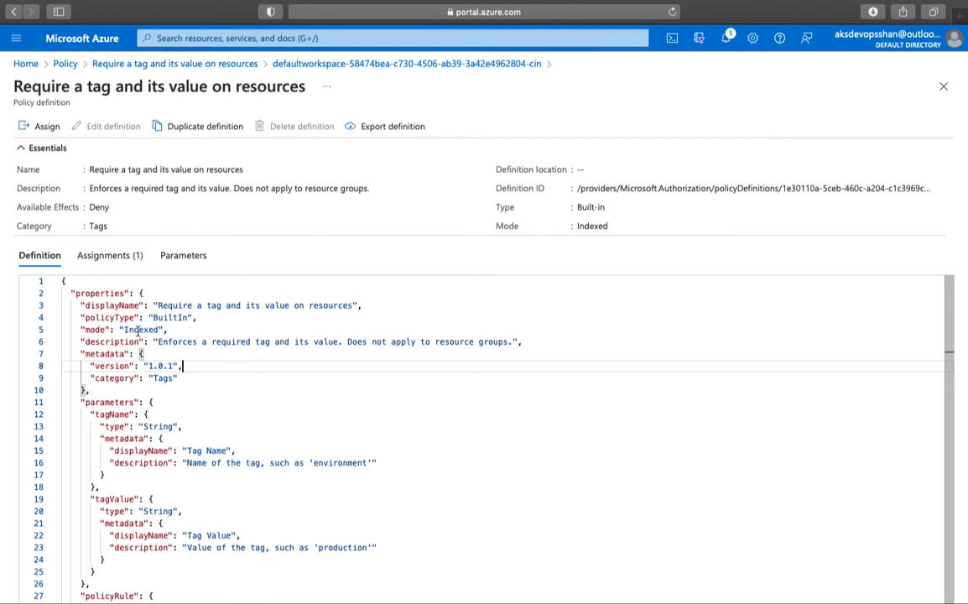
{"action": "left_click", "coordinate": [108, 376]}
{"action": "scroll", "coordinate": [108, 374], "scroll_direction": "down", "scroll_amount": 2}
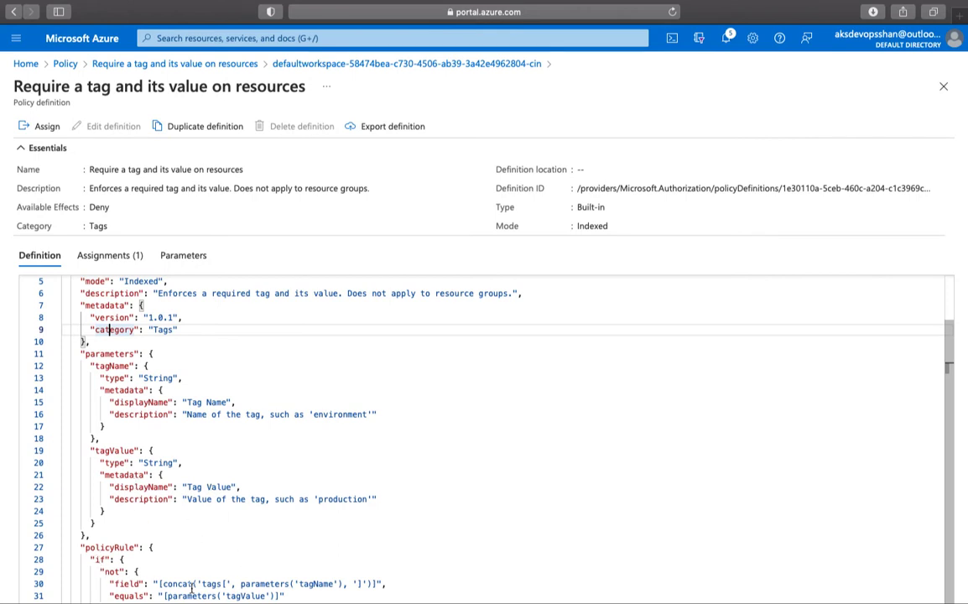
{"action": "double_click", "coordinate": [316, 583]}
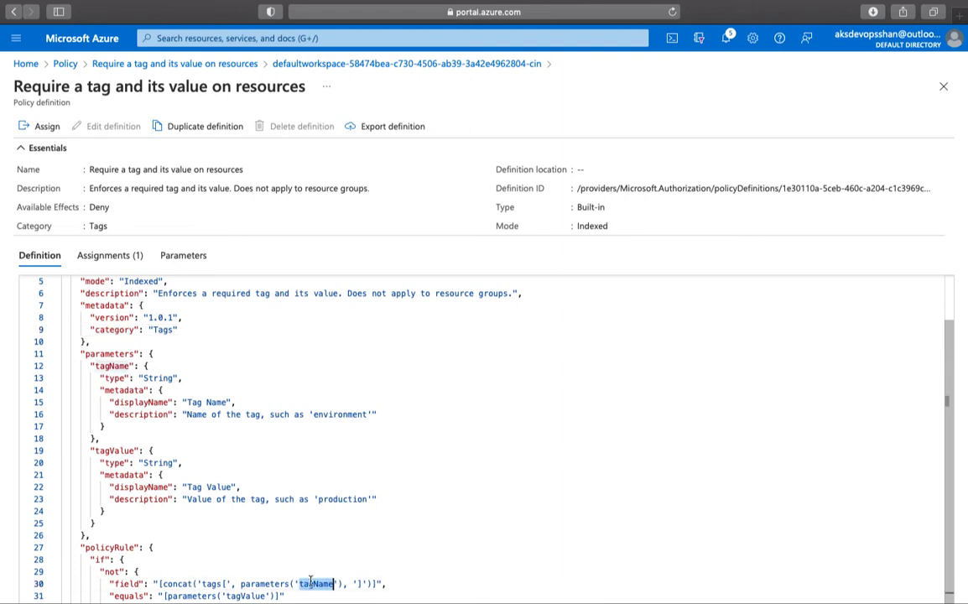
{"action": "double_click", "coordinate": [245, 594]}
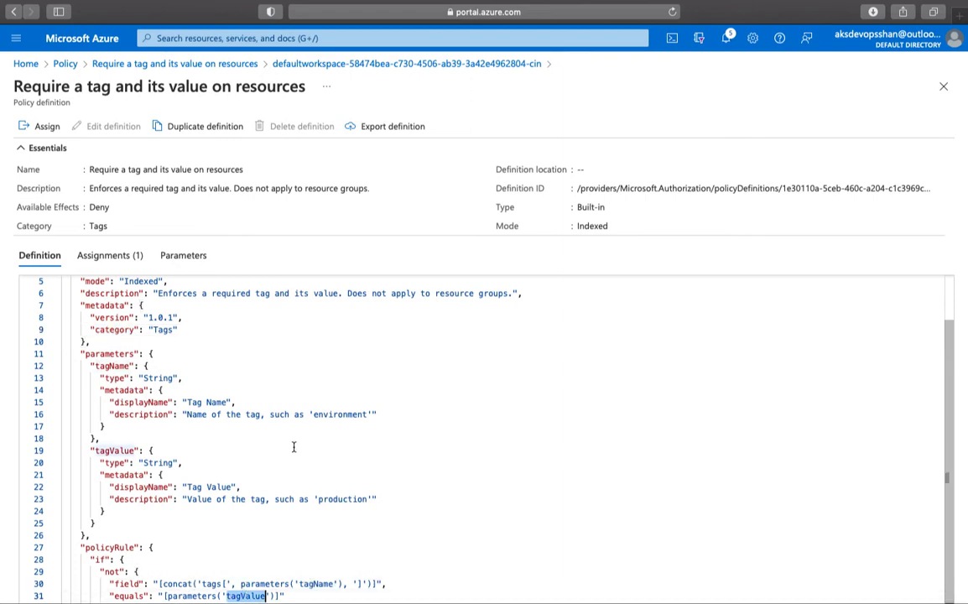
{"action": "scroll", "coordinate": [293, 447], "scroll_direction": "up", "scroll_amount": 2}
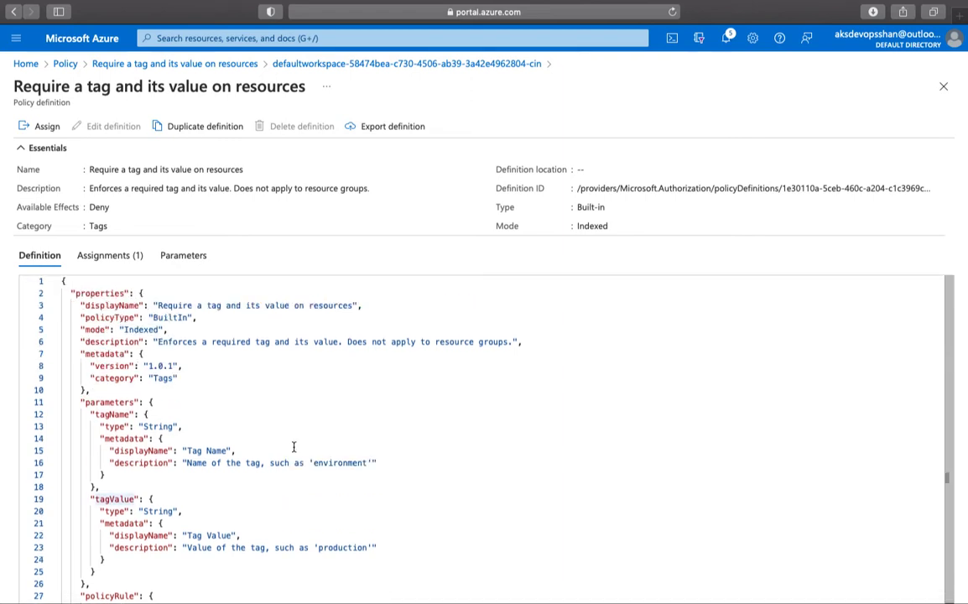
- Check the definition's assignments, close the three blades, and list the subscription's 3 policy assignments
{"action": "left_click", "coordinate": [109, 255]}
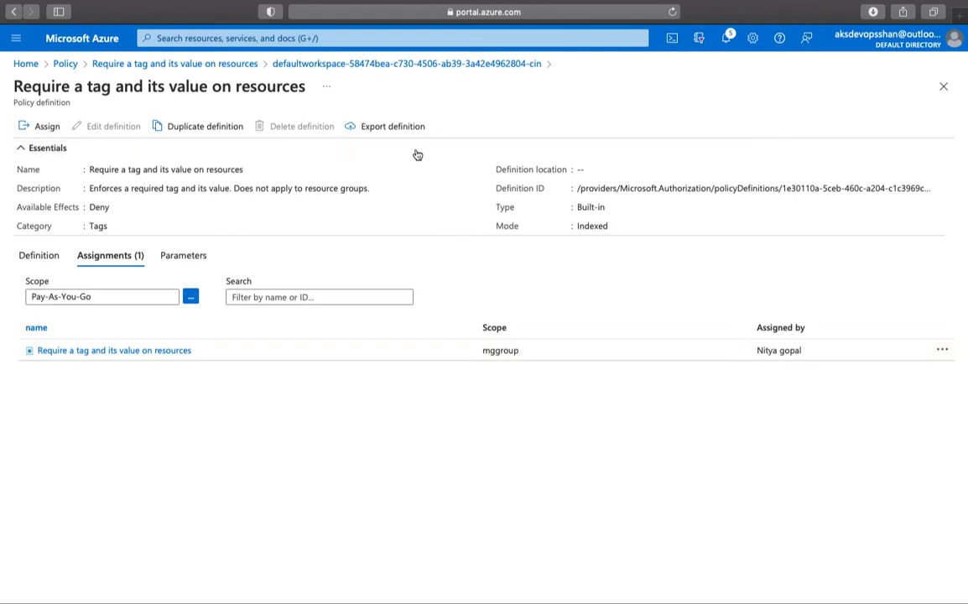
{"action": "left_click", "coordinate": [943, 86]}
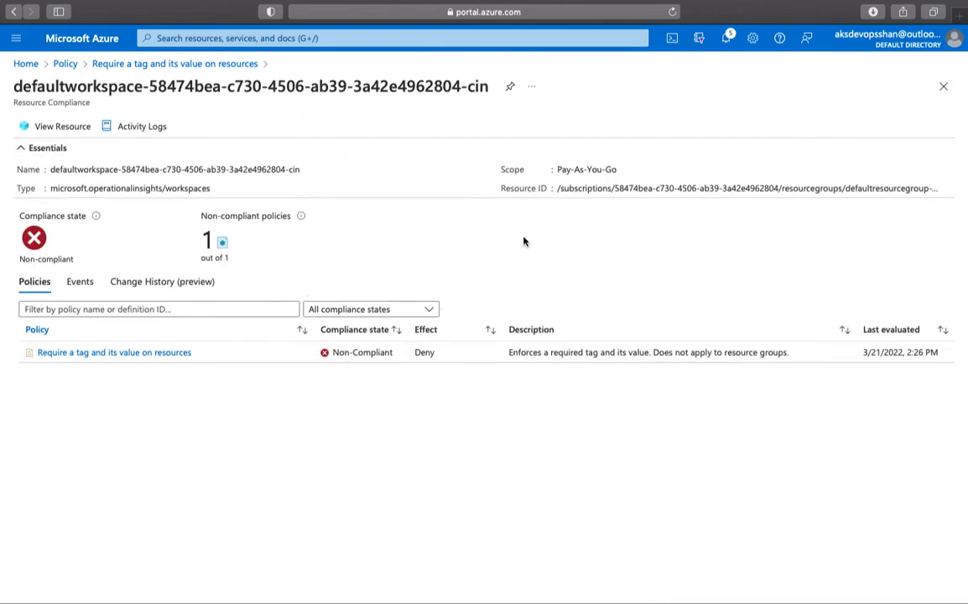
{"action": "left_click", "coordinate": [943, 88]}
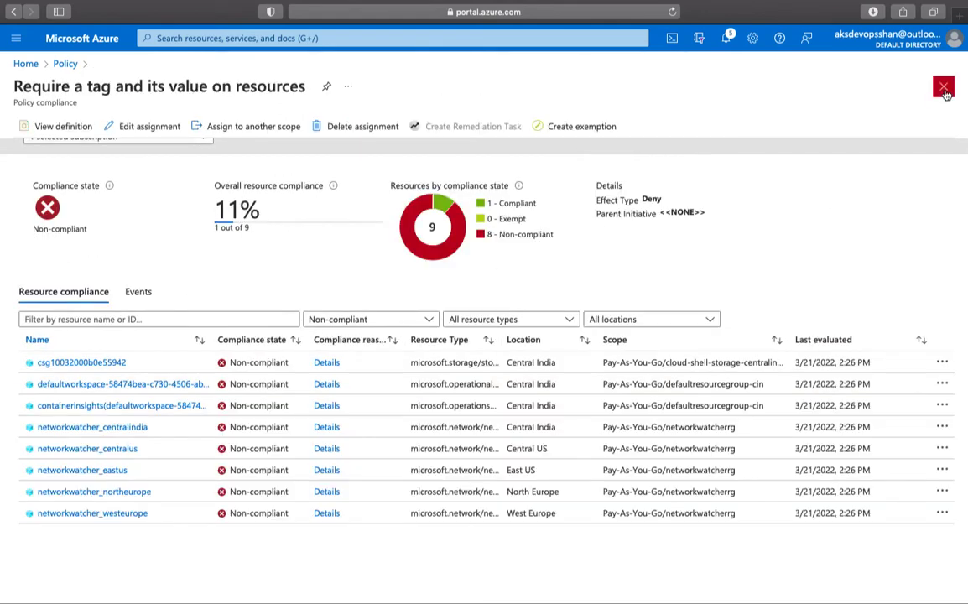
{"action": "left_click", "coordinate": [943, 87]}
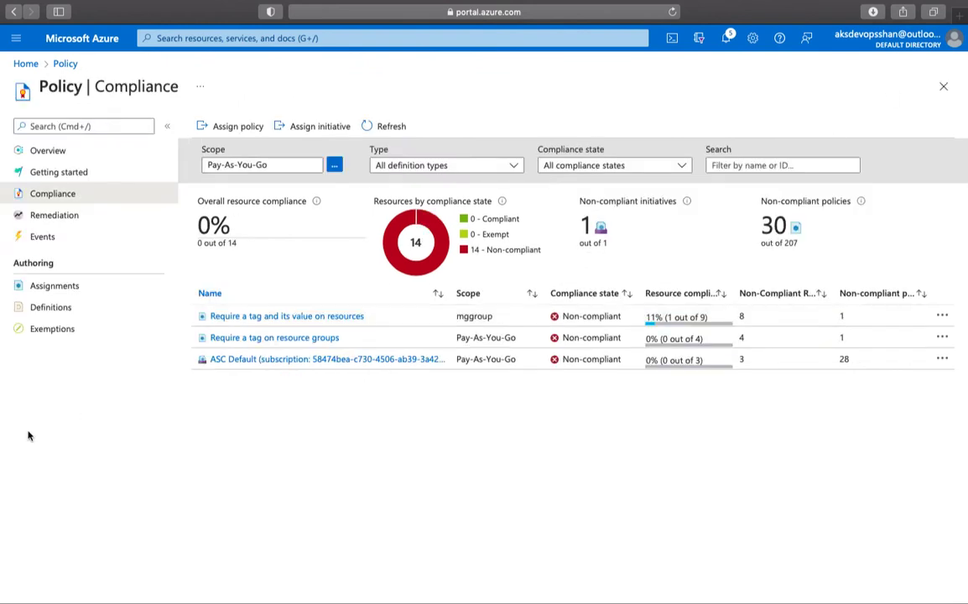
{"action": "left_click", "coordinate": [52, 308]}
{"action": "left_click", "coordinate": [64, 288]}
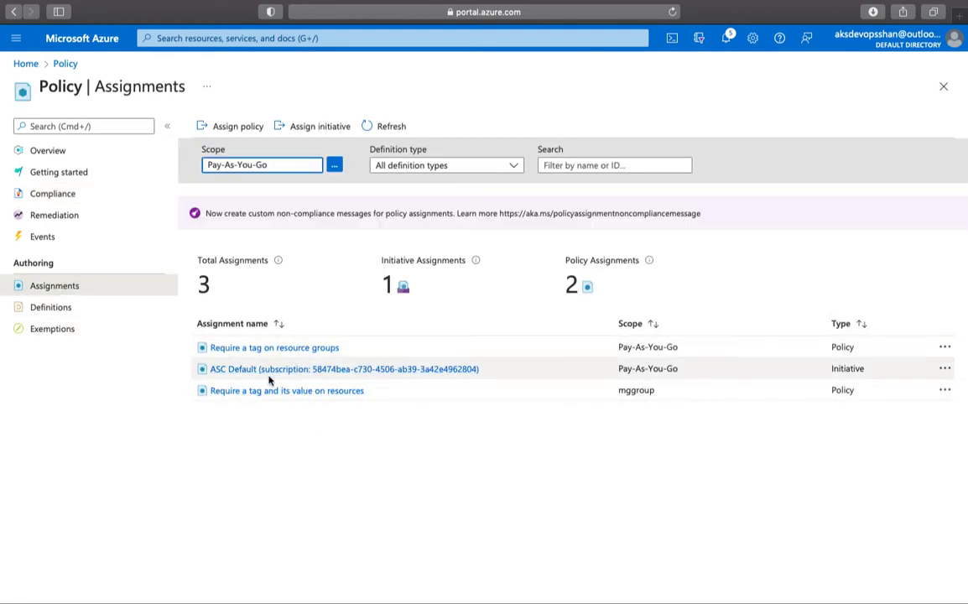
- Start a new policy assignment and select the 'Storage account keys should not be expired' definition
{"action": "left_click", "coordinate": [241, 127]}
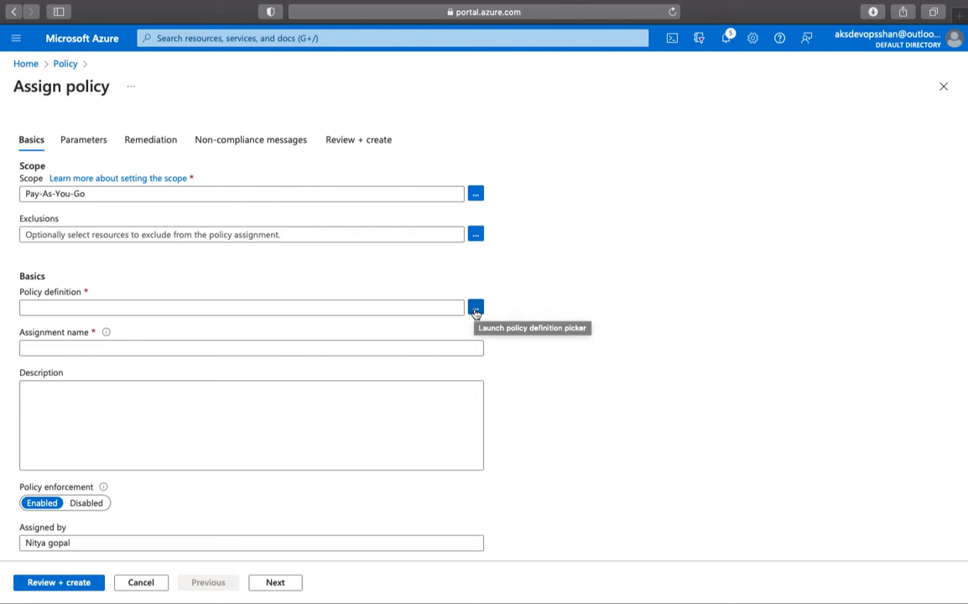
{"action": "left_click", "coordinate": [475, 310]}
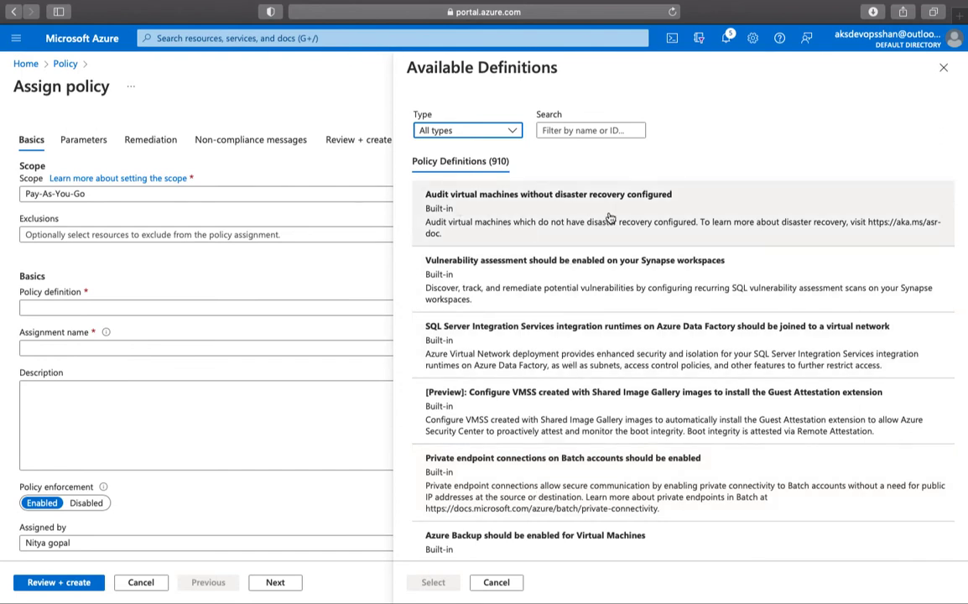
{"action": "scroll", "coordinate": [610, 218], "scroll_direction": "down", "scroll_amount": 3}
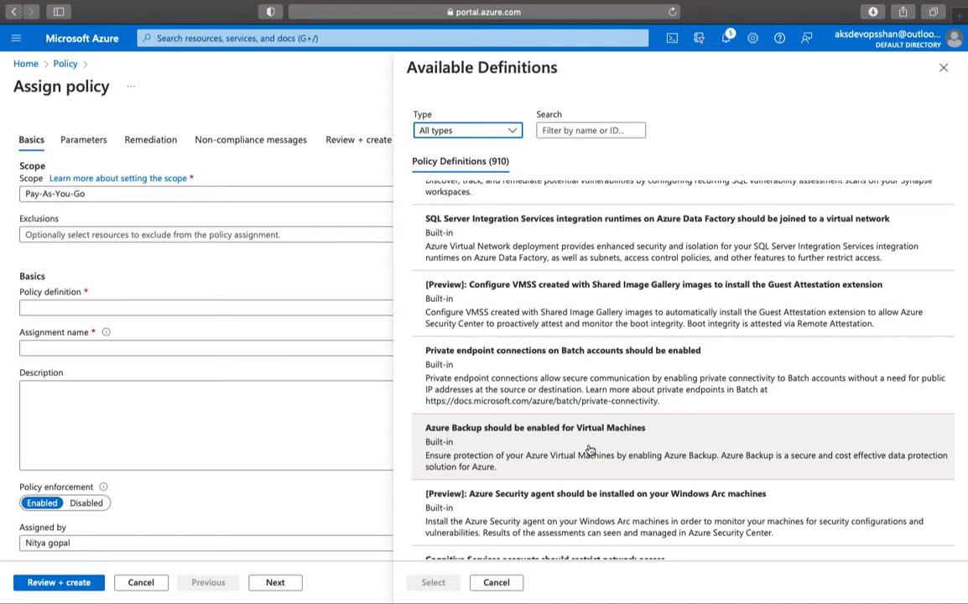
{"action": "scroll", "coordinate": [590, 451], "scroll_direction": "down", "scroll_amount": 1}
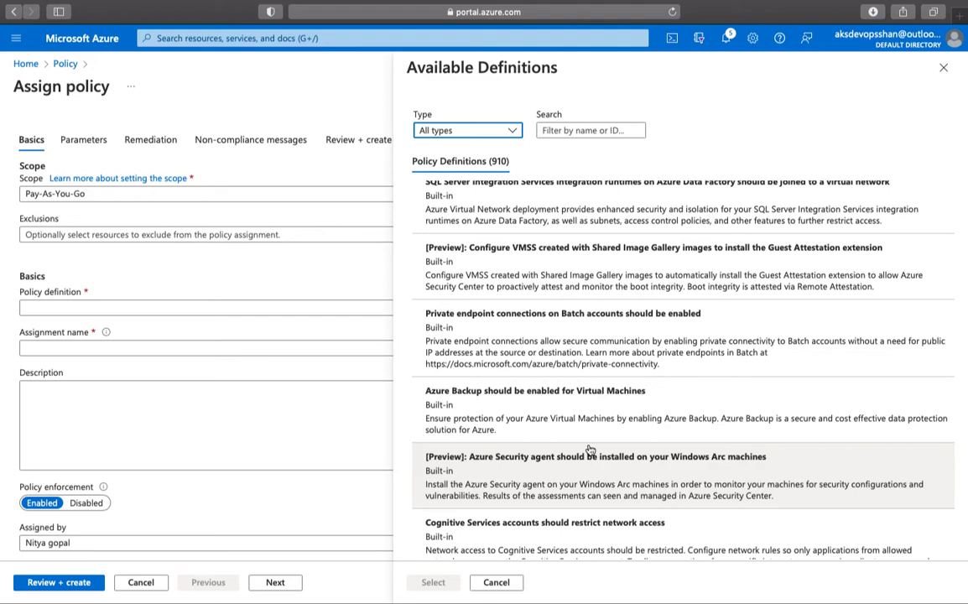
{"action": "scroll", "coordinate": [590, 450], "scroll_direction": "down", "scroll_amount": 5}
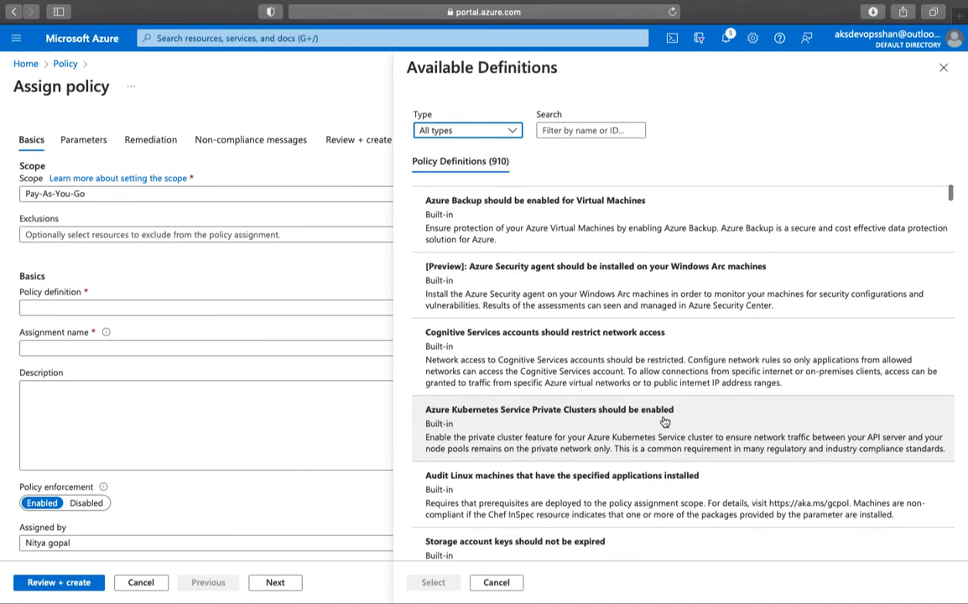
{"action": "scroll", "coordinate": [664, 421], "scroll_direction": "down", "scroll_amount": 2}
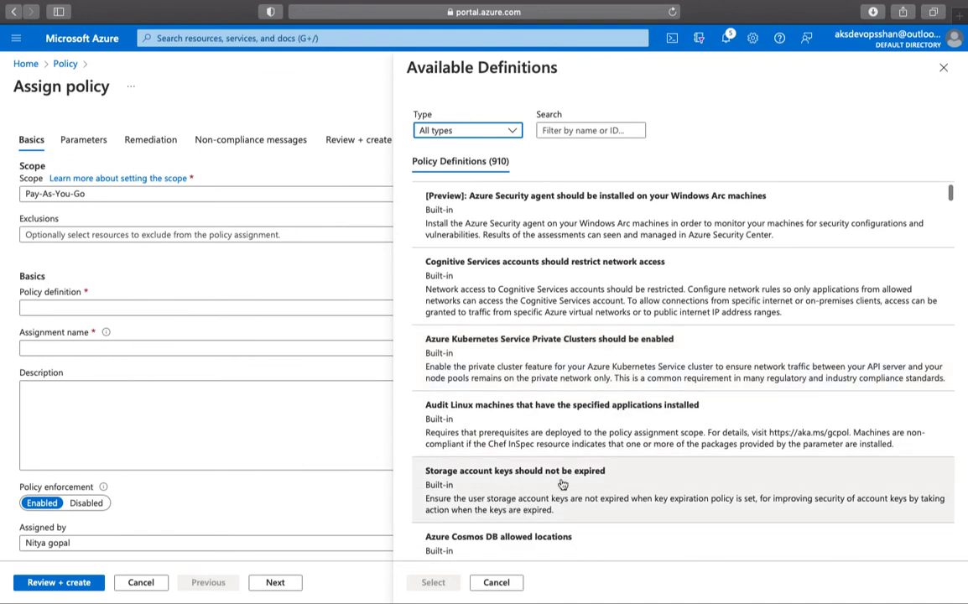
{"action": "scroll", "coordinate": [563, 486], "scroll_direction": "down", "scroll_amount": 5}
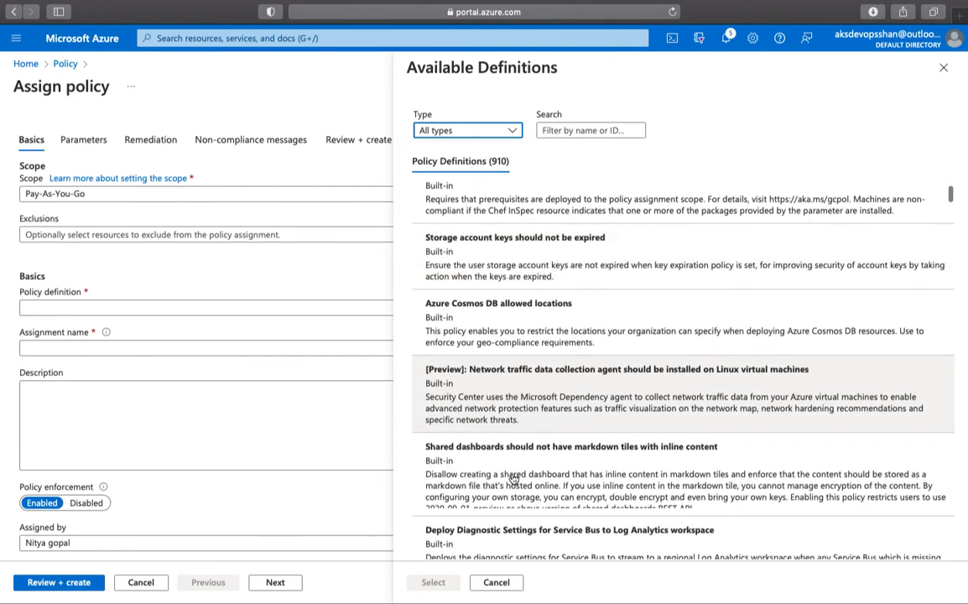
{"action": "scroll", "coordinate": [513, 478], "scroll_direction": "up", "scroll_amount": 2}
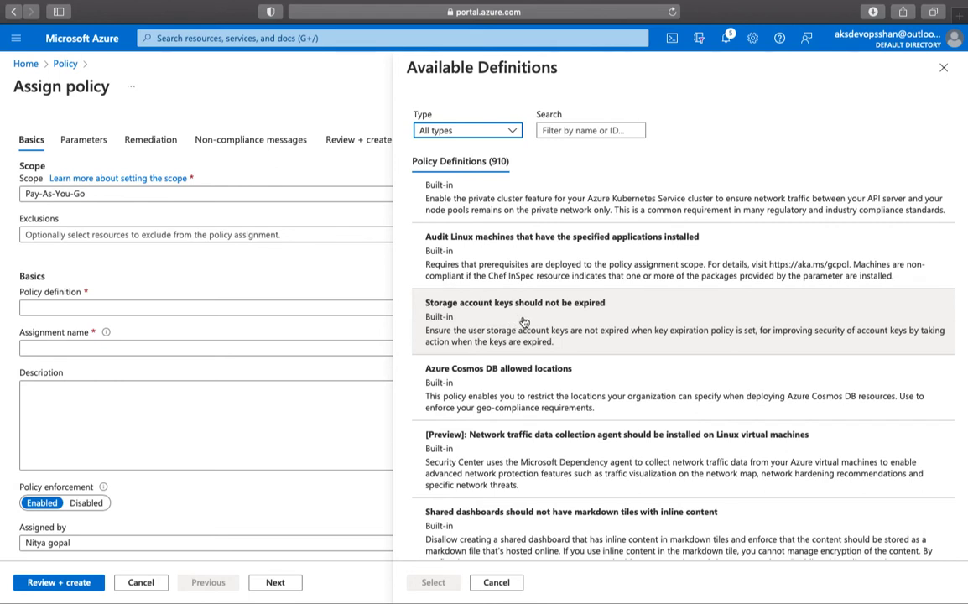
{"action": "left_click", "coordinate": [522, 323]}
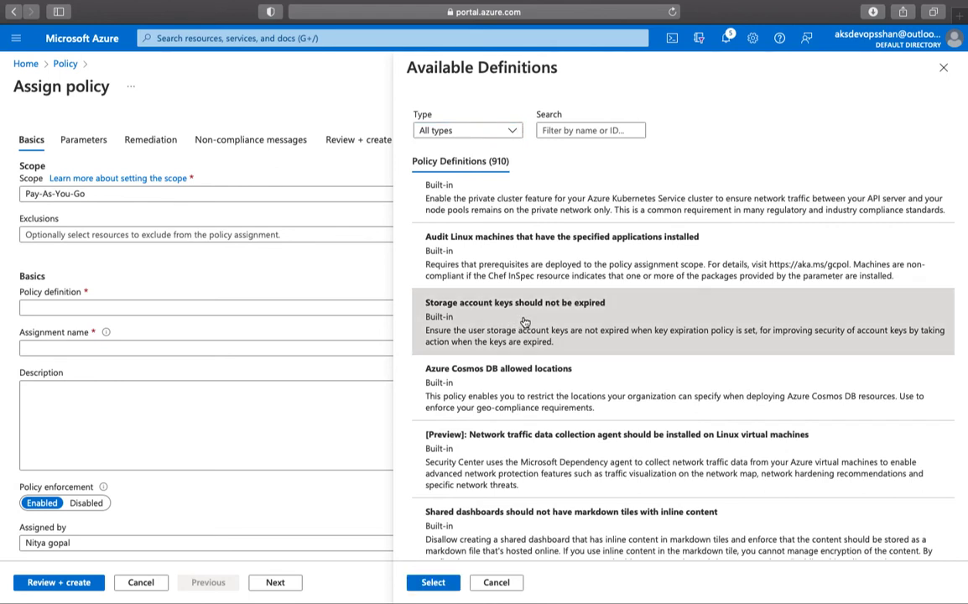
{"action": "left_click", "coordinate": [433, 583]}
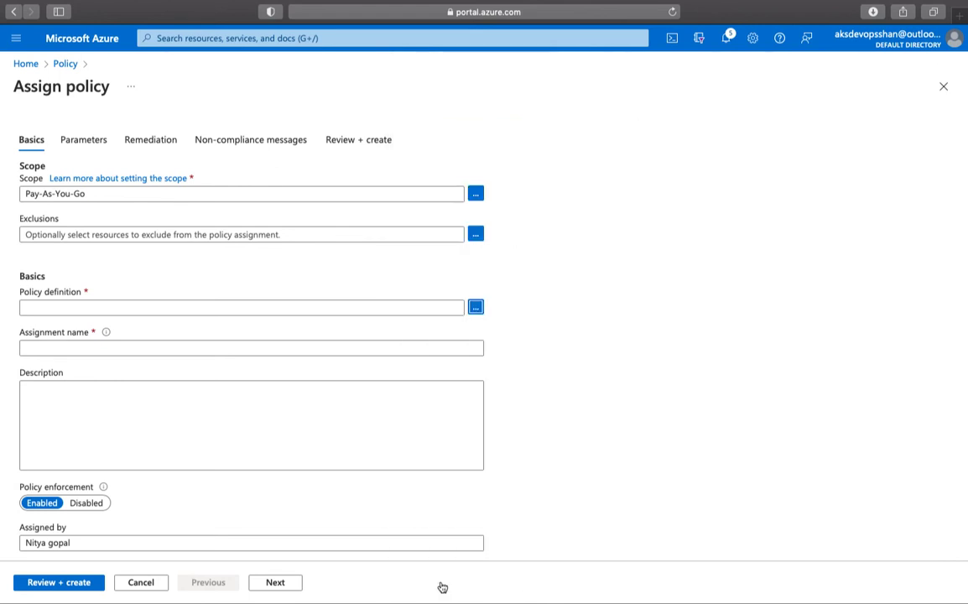
- Check the assignment scope picker and cancel it, leaving the scope unchanged
{"action": "left_click", "coordinate": [166, 199]}
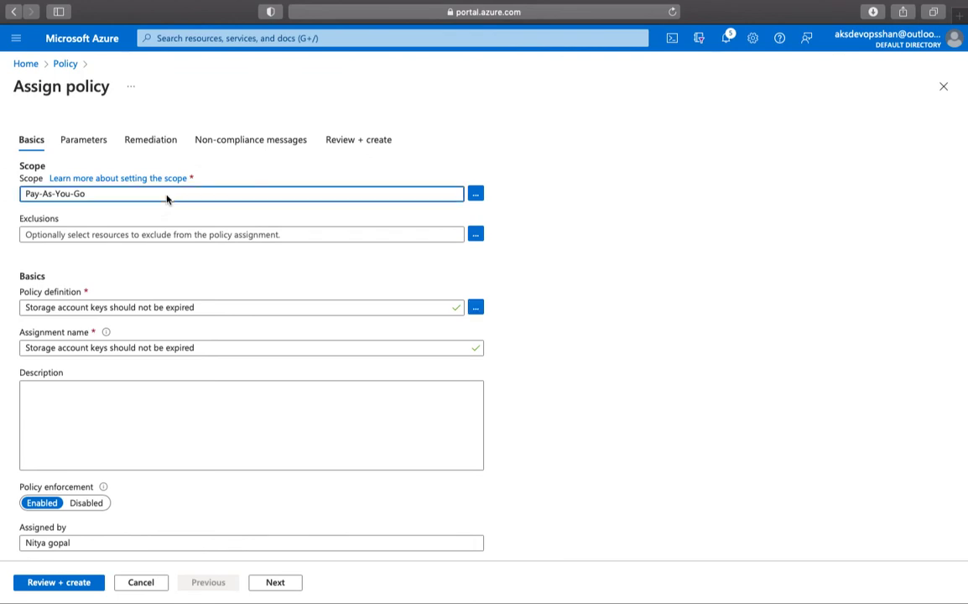
{"action": "left_click", "coordinate": [475, 197]}
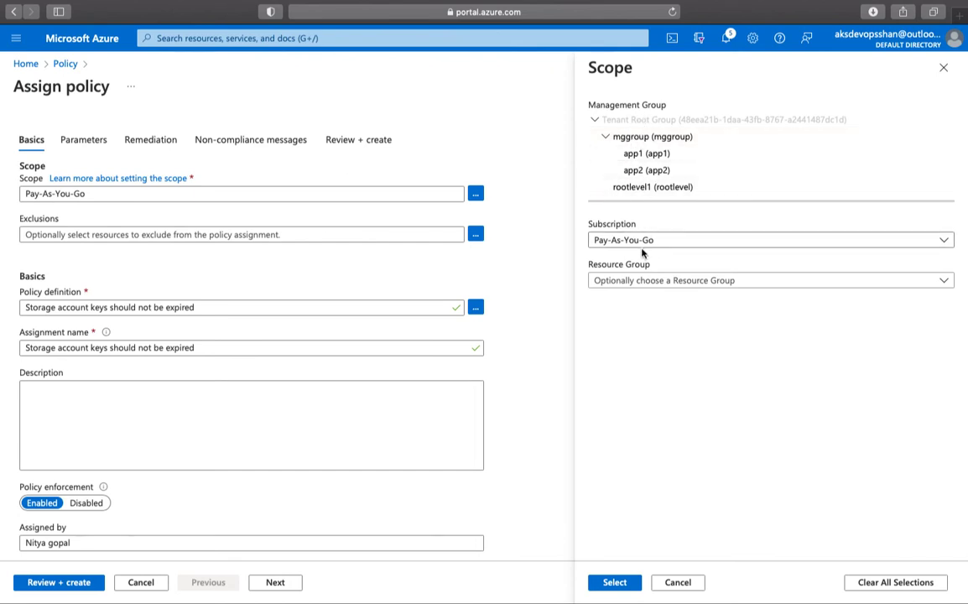
{"action": "left_click", "coordinate": [678, 583]}
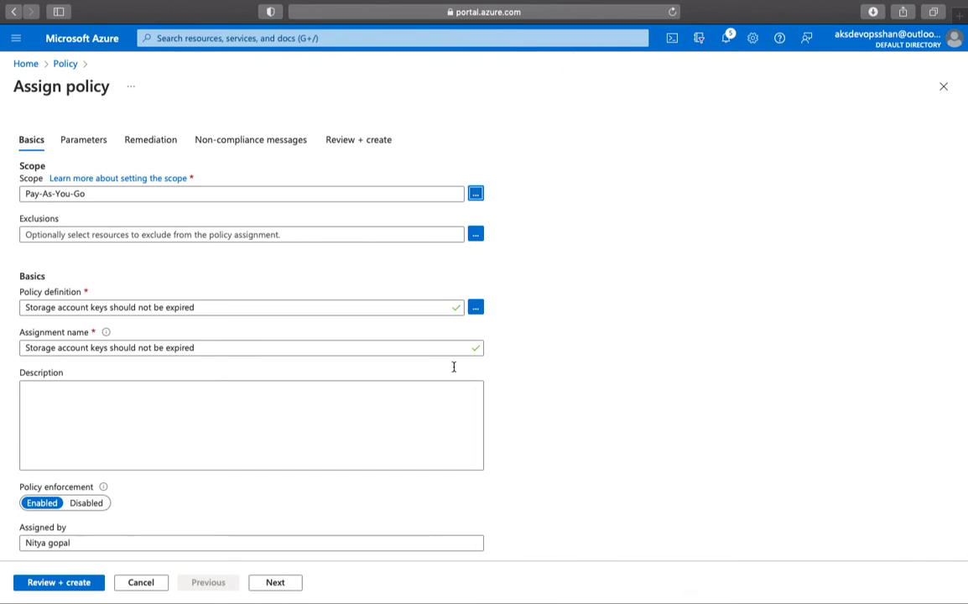
- Enter the description 'created as a part of the demo' and go to Review + create
{"action": "left_click", "coordinate": [220, 412]}
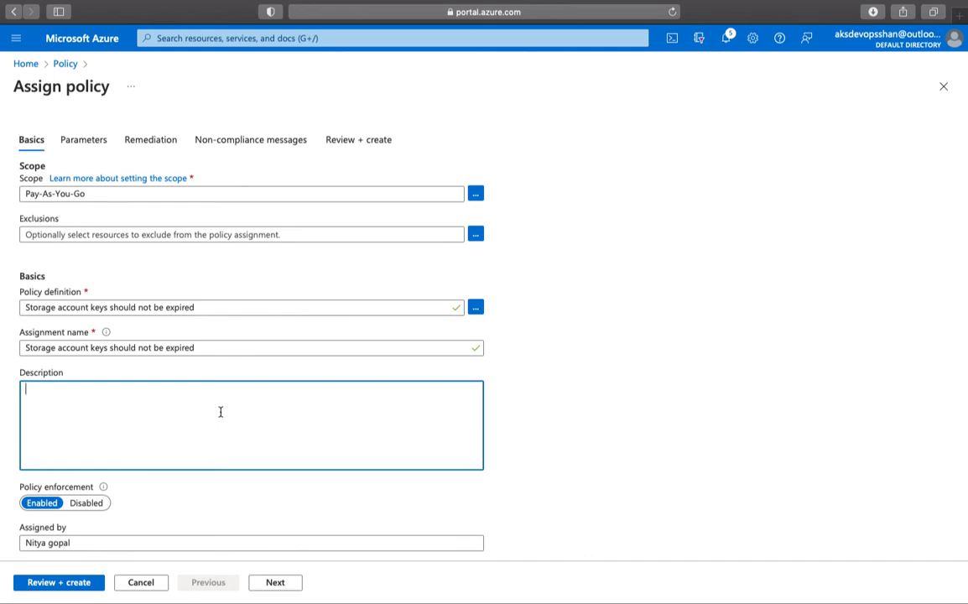
{"action": "type", "text": "created as a part of the demo"}
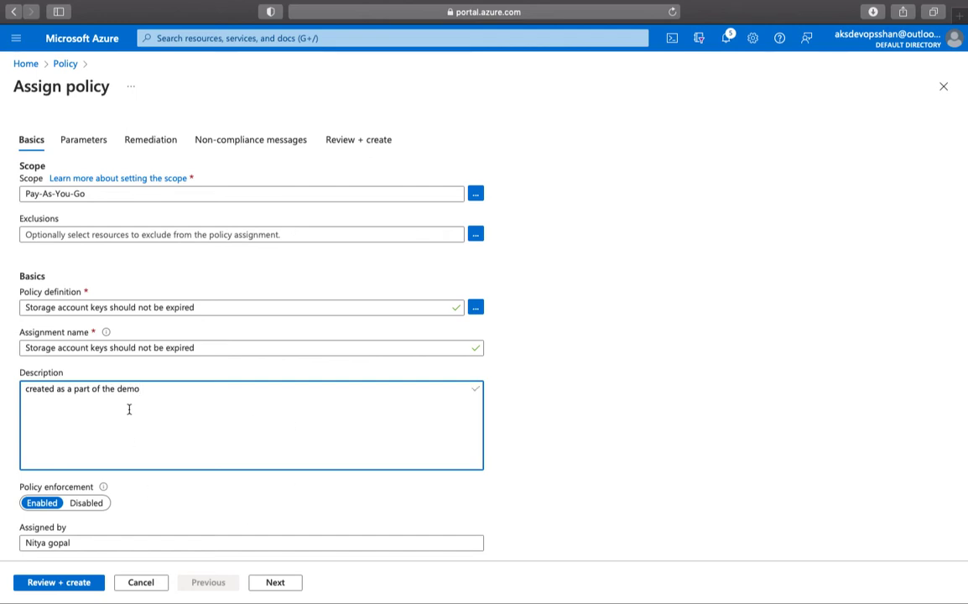
{"action": "scroll", "coordinate": [126, 411], "scroll_direction": "down", "scroll_amount": 1}
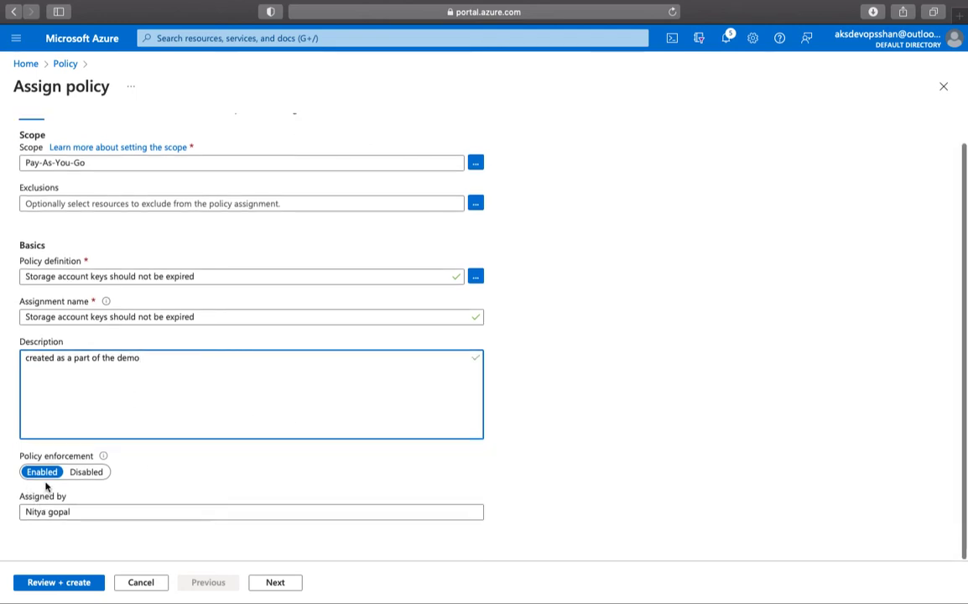
{"action": "left_click", "coordinate": [81, 583]}
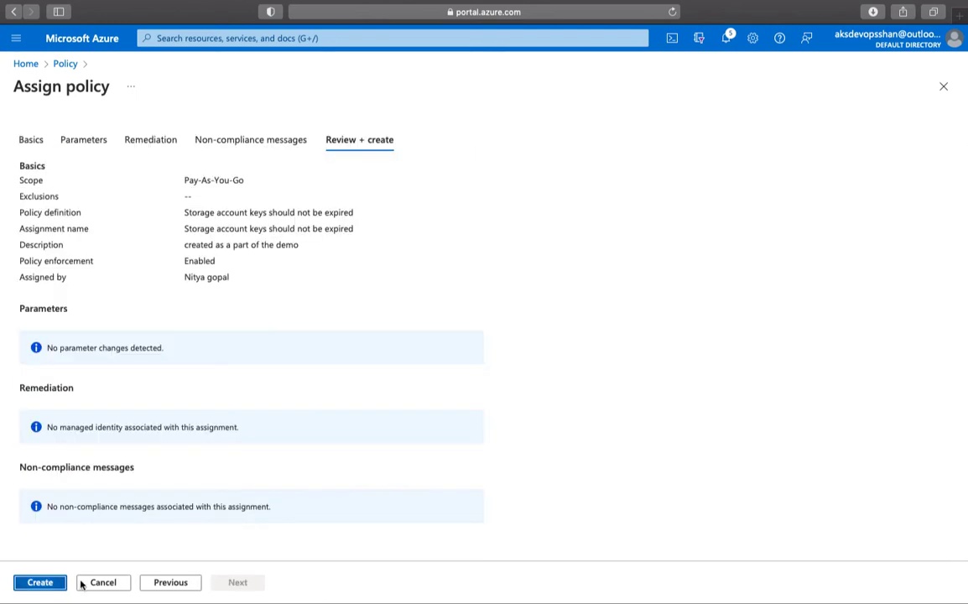
- Create the storage account key-expiry assignment on Pay-As-You-Go, then open Policy Definitions
{"action": "left_click", "coordinate": [39, 583]}
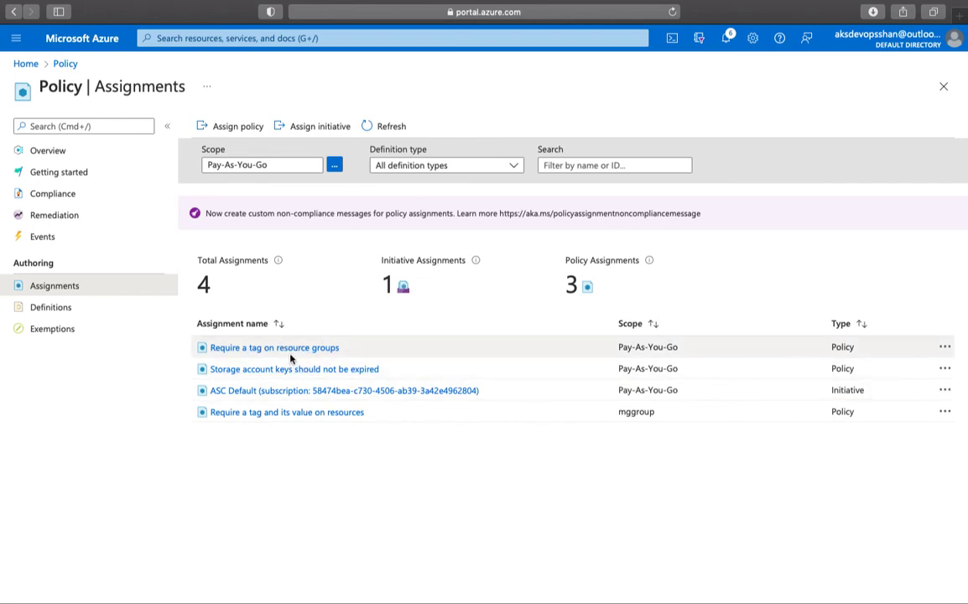
{"action": "left_click", "coordinate": [52, 310]}
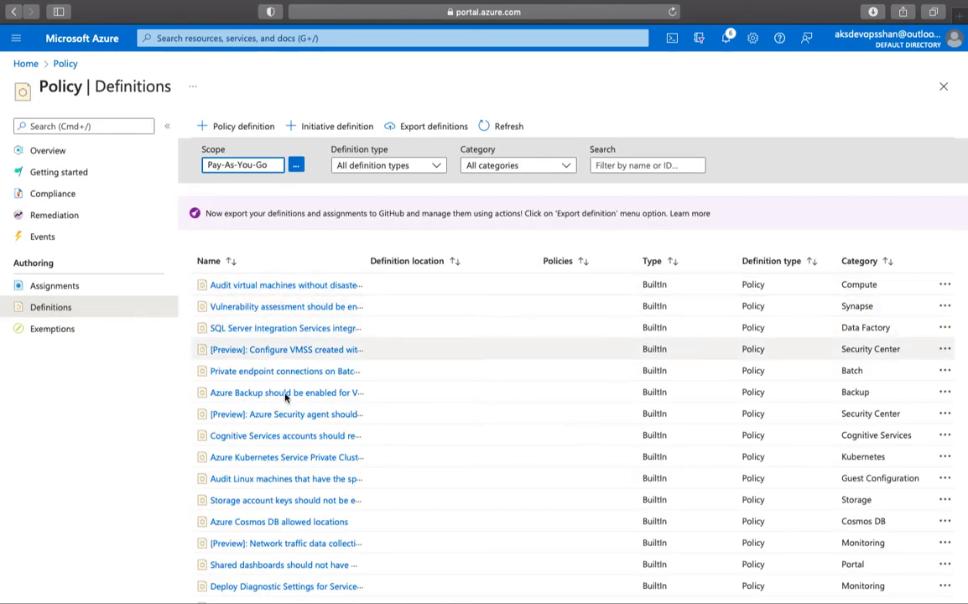
- Find and open the built-in 'Web Application Firewall (WAF) should use the specified mode for Application Gateway' definition
{"action": "scroll", "coordinate": [287, 420], "scroll_direction": "down", "scroll_amount": 5}
{"action": "scroll", "coordinate": [288, 436], "scroll_direction": "down", "scroll_amount": 15}
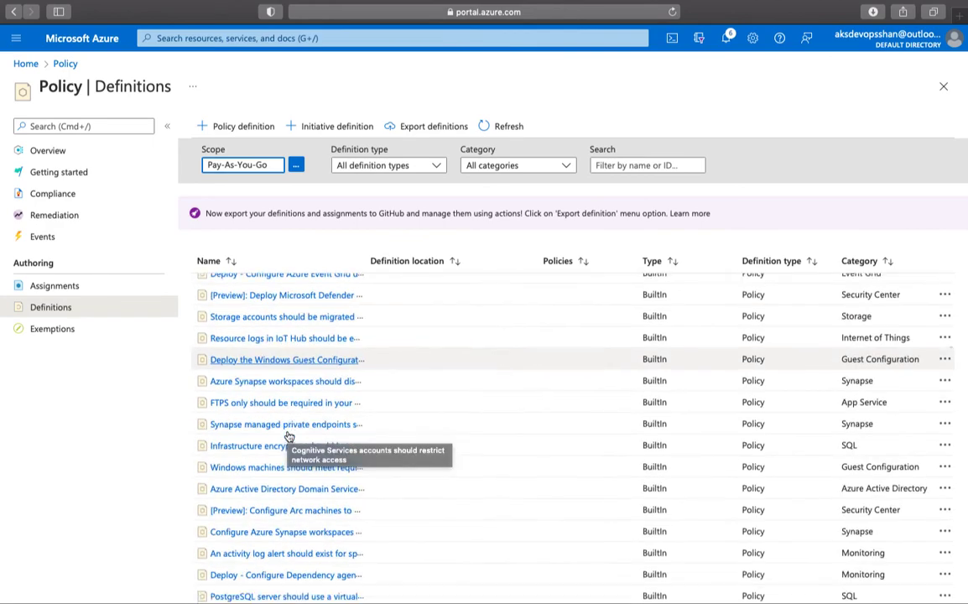
{"action": "scroll", "coordinate": [288, 436], "scroll_direction": "down", "scroll_amount": 10}
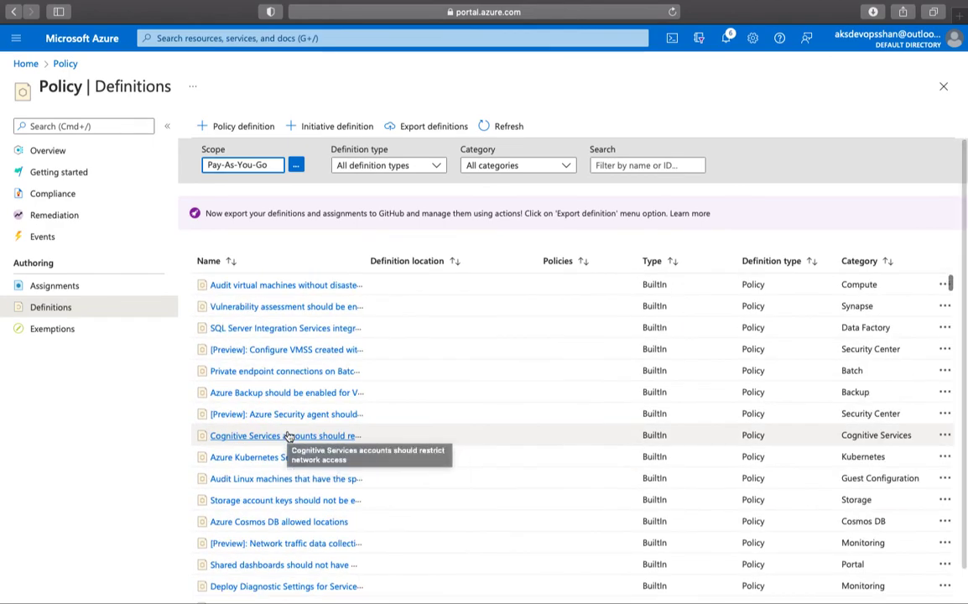
{"action": "scroll", "coordinate": [287, 433], "scroll_direction": "down", "scroll_amount": 5}
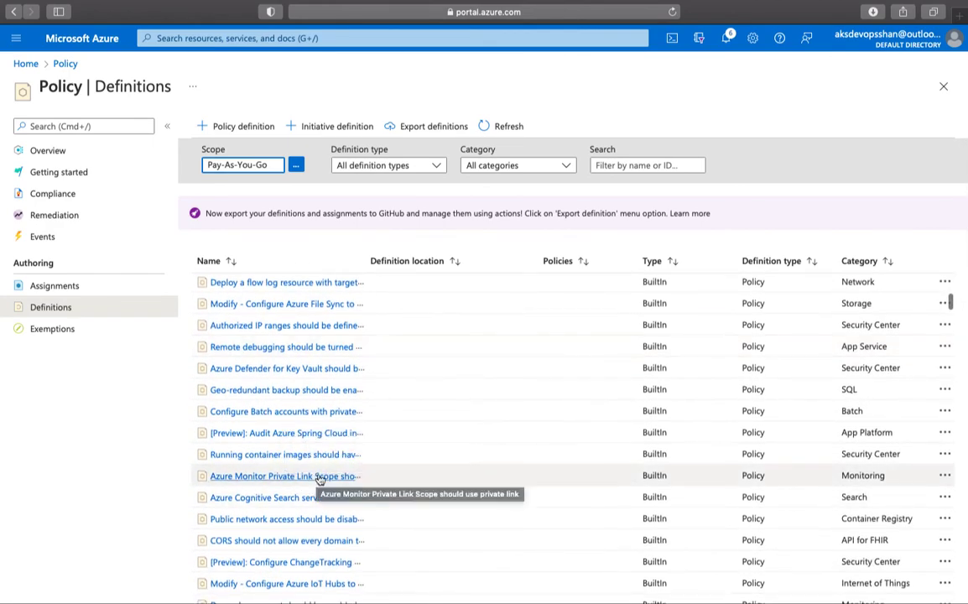
{"action": "scroll", "coordinate": [304, 545], "scroll_direction": "down", "scroll_amount": 2}
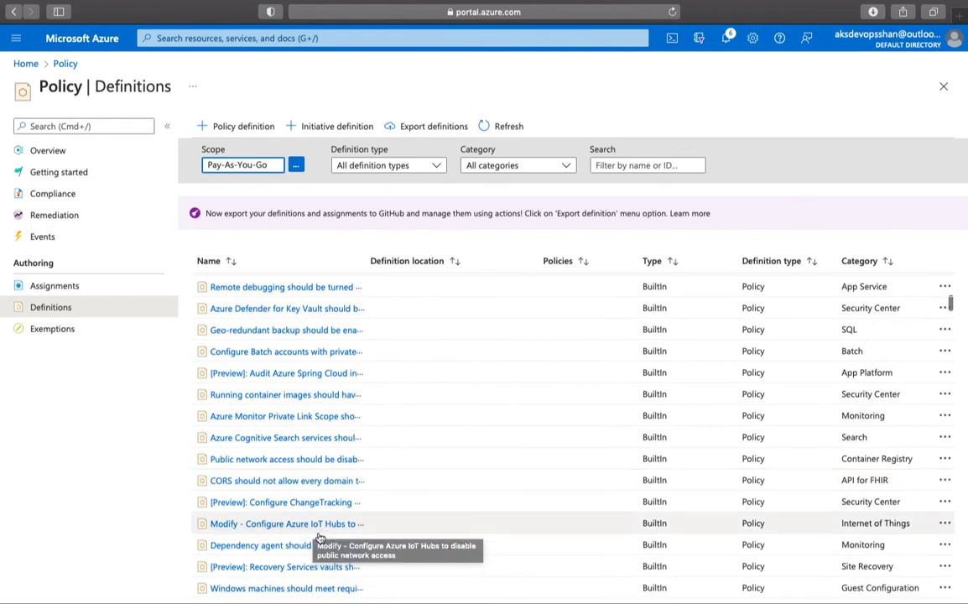
{"action": "scroll", "coordinate": [297, 550], "scroll_direction": "down", "scroll_amount": 4}
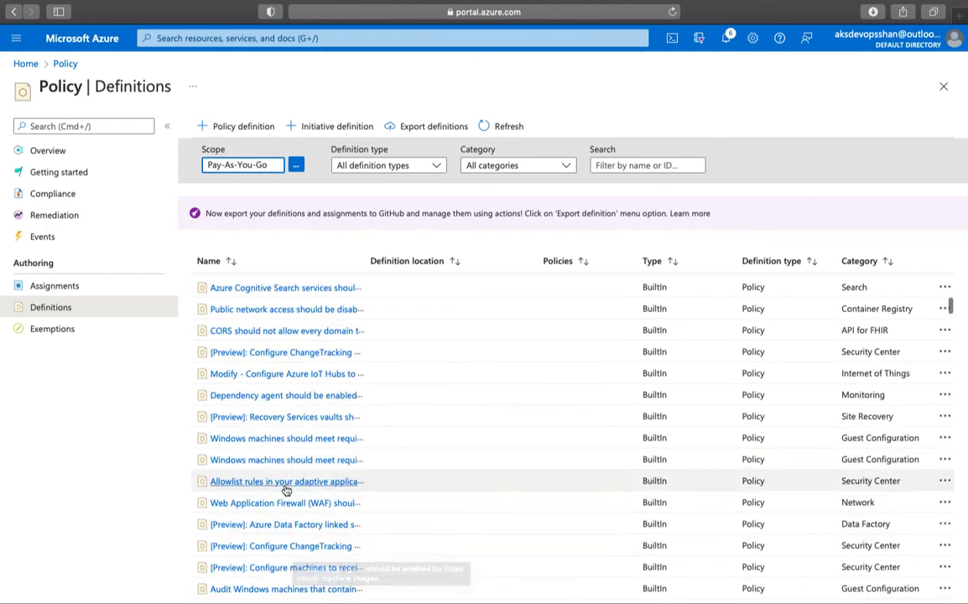
{"action": "left_click", "coordinate": [294, 502]}
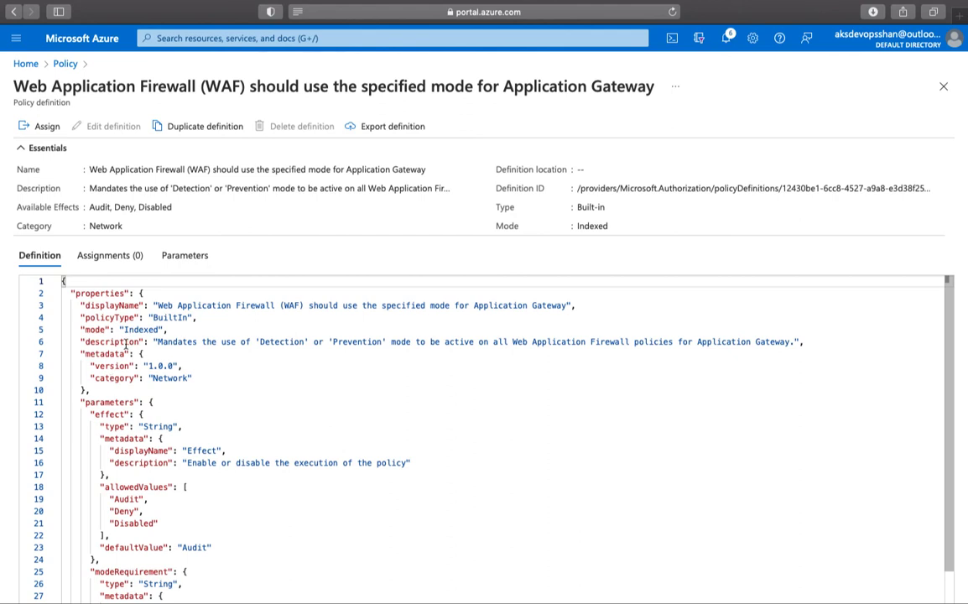
- Inspect the WAF definition's JSON rule, highlighting its if condition and targeted resource type
{"action": "scroll", "coordinate": [135, 336], "scroll_direction": "down", "scroll_amount": 3}
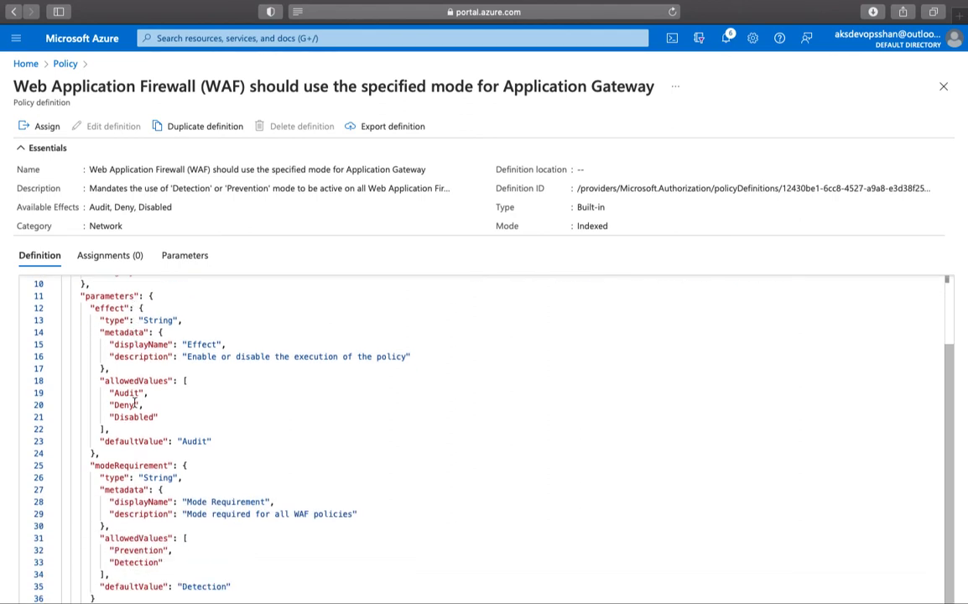
{"action": "scroll", "coordinate": [128, 396], "scroll_direction": "down", "scroll_amount": 4}
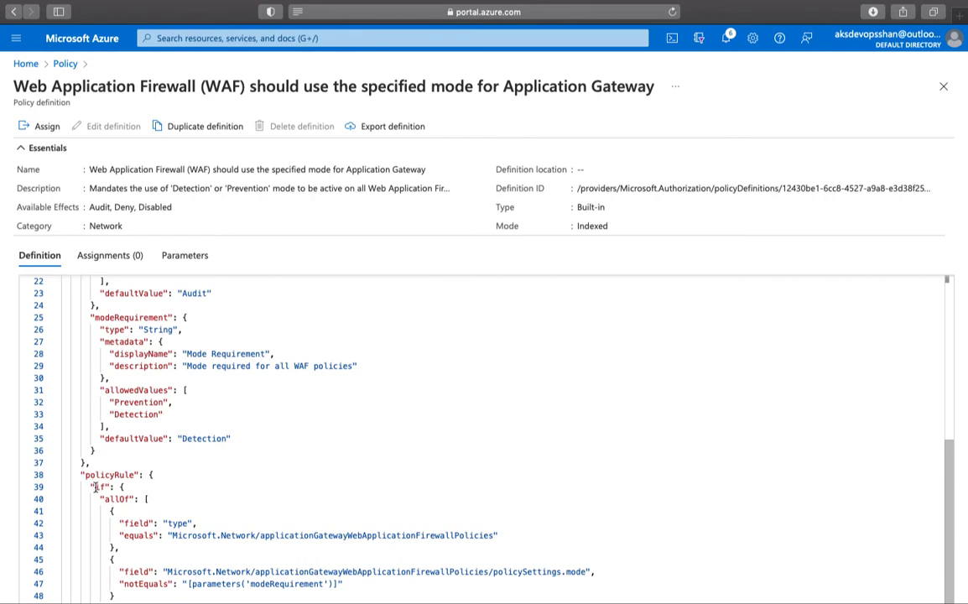
{"action": "left_click_drag", "start_coordinate": [95, 487], "coordinate": [104, 489]}
{"action": "left_click", "coordinate": [114, 511]}
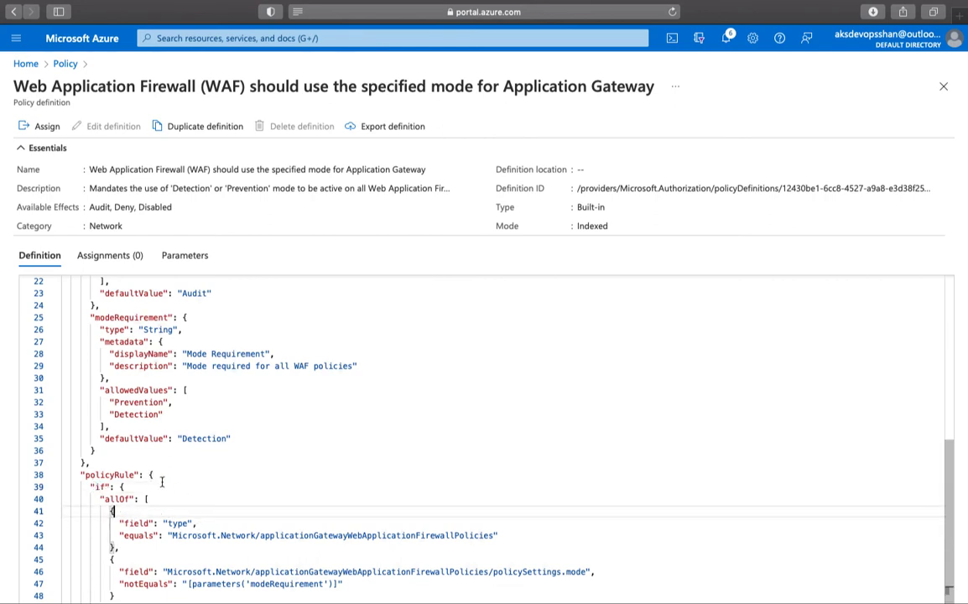
{"action": "left_click_drag", "start_coordinate": [191, 535], "coordinate": [500, 535]}
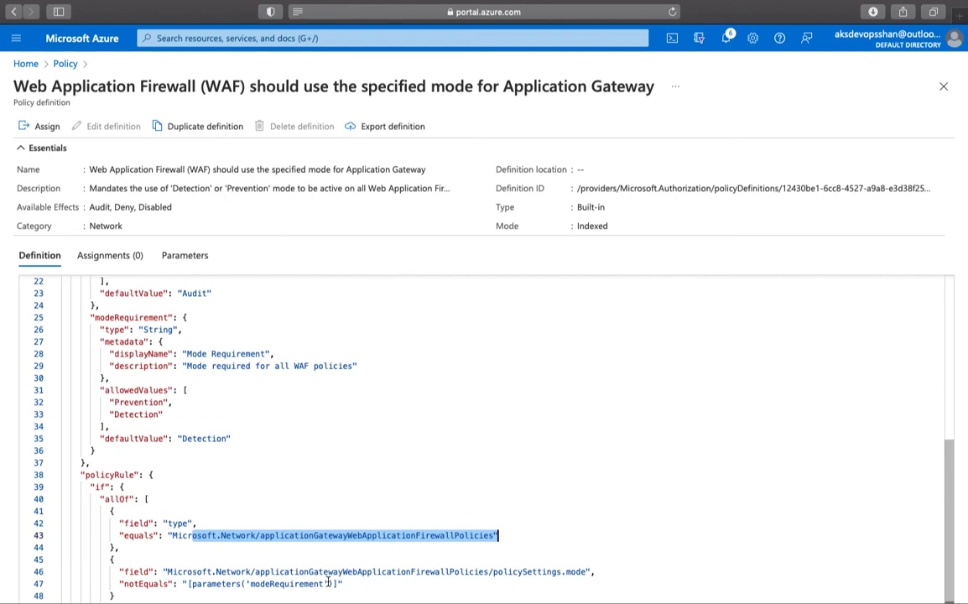
- View the WAF definition's parameters, then close it to return to the definitions list
{"action": "left_click", "coordinate": [185, 260]}
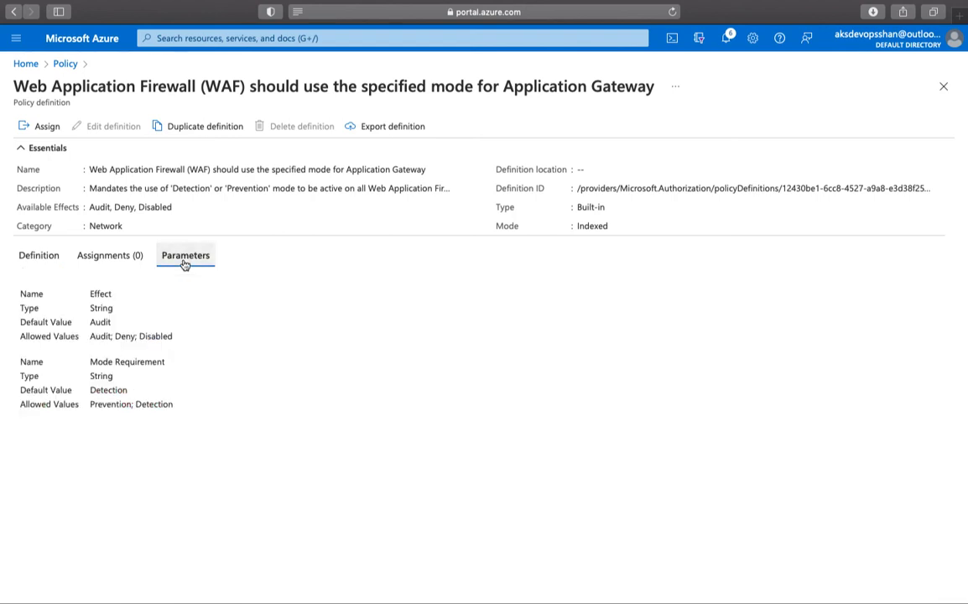
{"action": "left_click", "coordinate": [943, 87]}
{"action": "scroll", "coordinate": [396, 434], "scroll_direction": "down", "scroll_amount": 8}
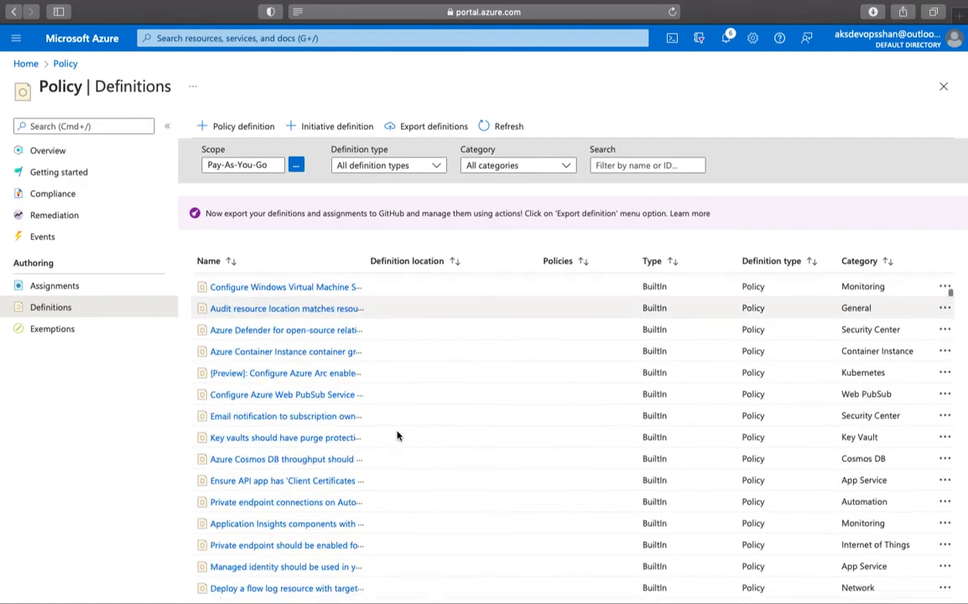
- Open the Policy Exemptions page, confirming Pay-As-You-Go has 0 exemptions
{"action": "left_click", "coordinate": [69, 331]}
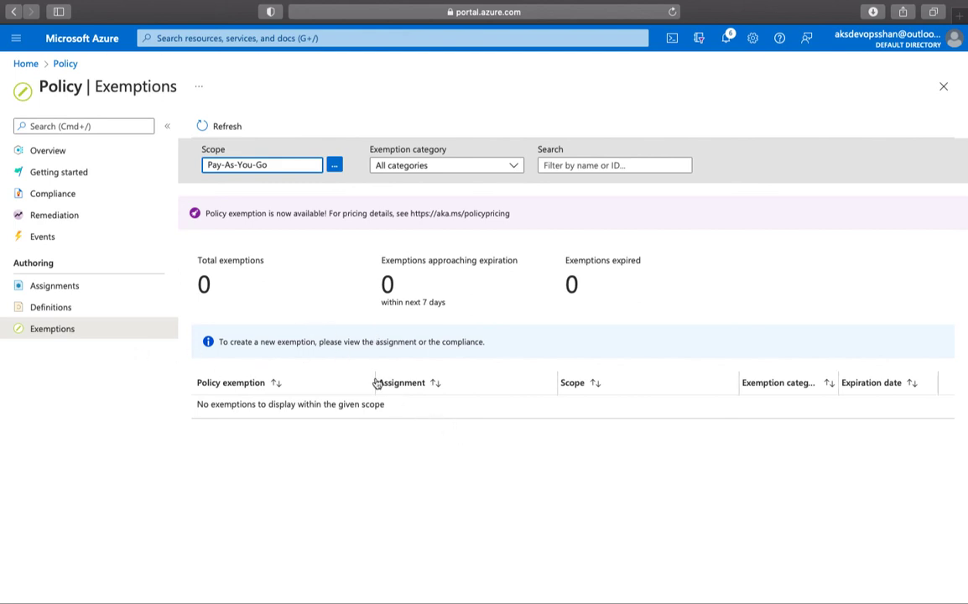
- Go back to the Policy Definitions list for Pay-As-You-Go
{"action": "left_click", "coordinate": [96, 308]}
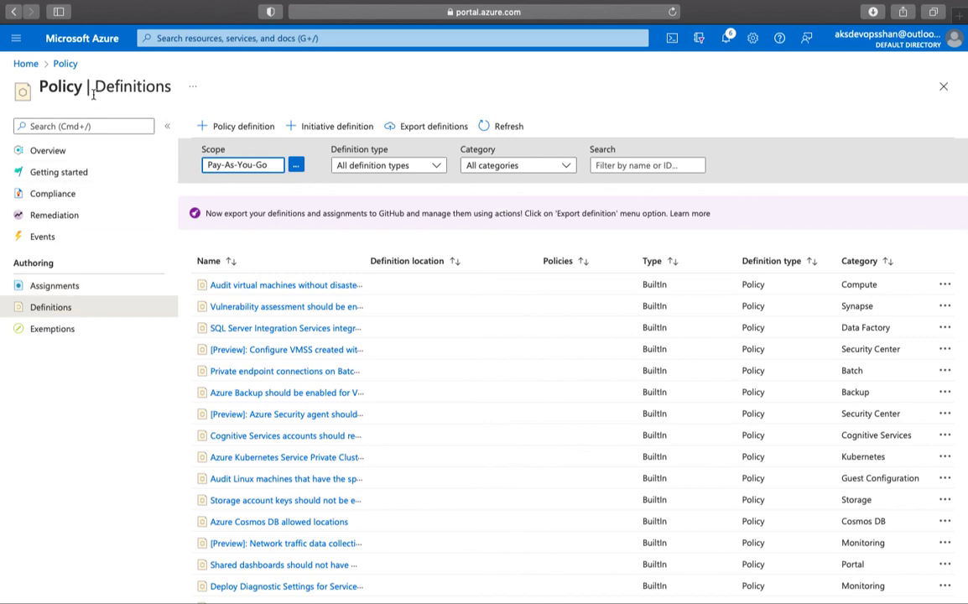
- Open Policy Overview and confirm the storage account keys assignment shows as Not started
{"action": "left_click", "coordinate": [57, 152]}
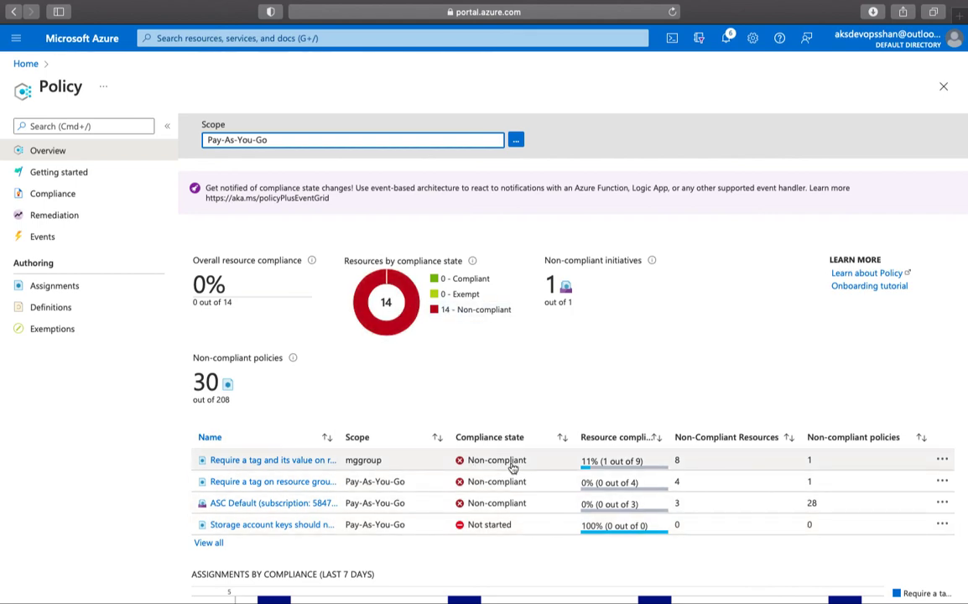
{"action": "scroll", "coordinate": [513, 468], "scroll_direction": "down", "scroll_amount": 5}
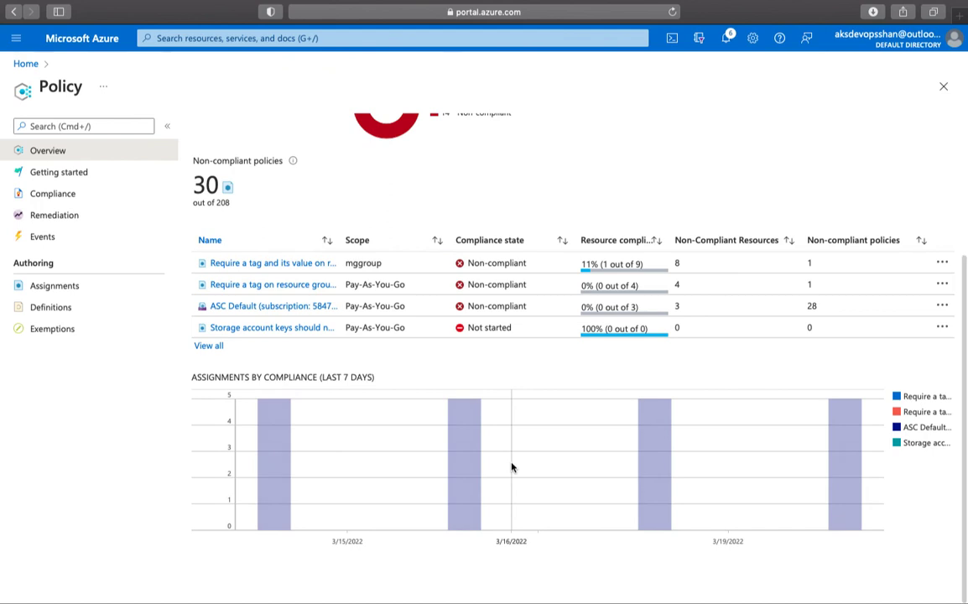
{"action": "scroll", "coordinate": [512, 467], "scroll_direction": "up", "scroll_amount": 4}
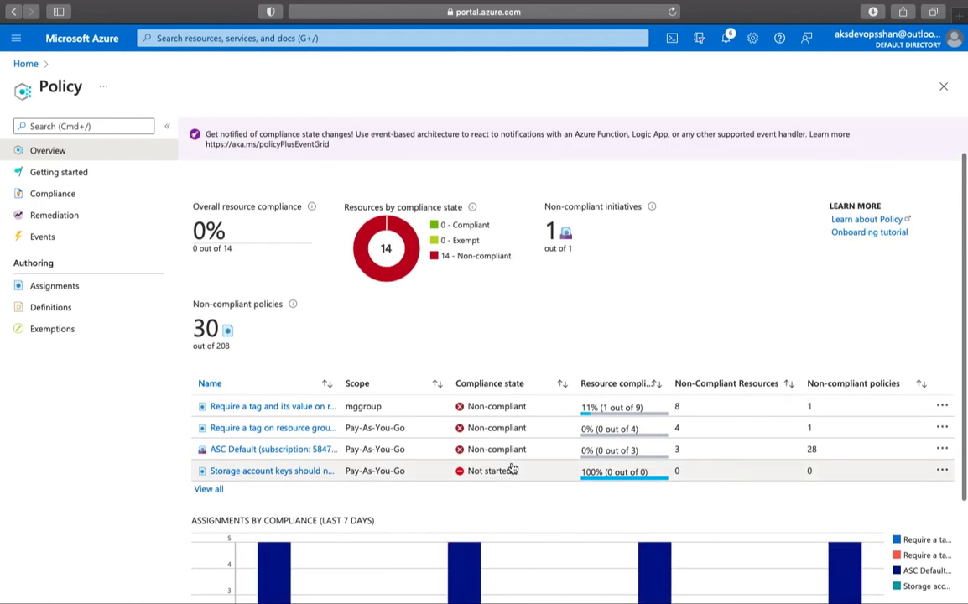